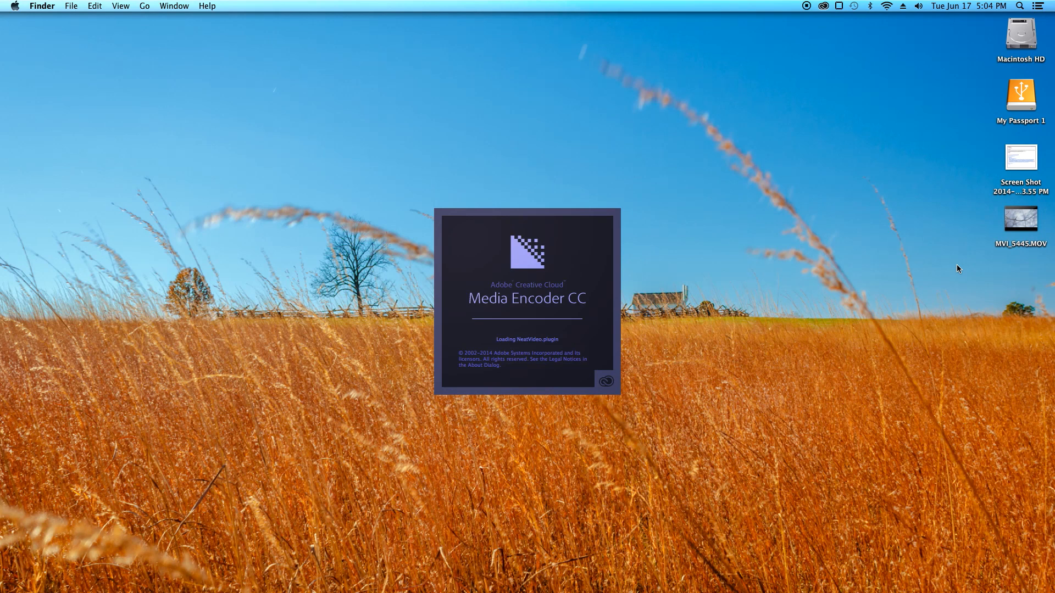
Step: Add MVI_5445.MOV from the desktop to the encoding queue and point its output to the Ep. 25 - Advanced Color Grading episode folder
mouse_move(552, 569)
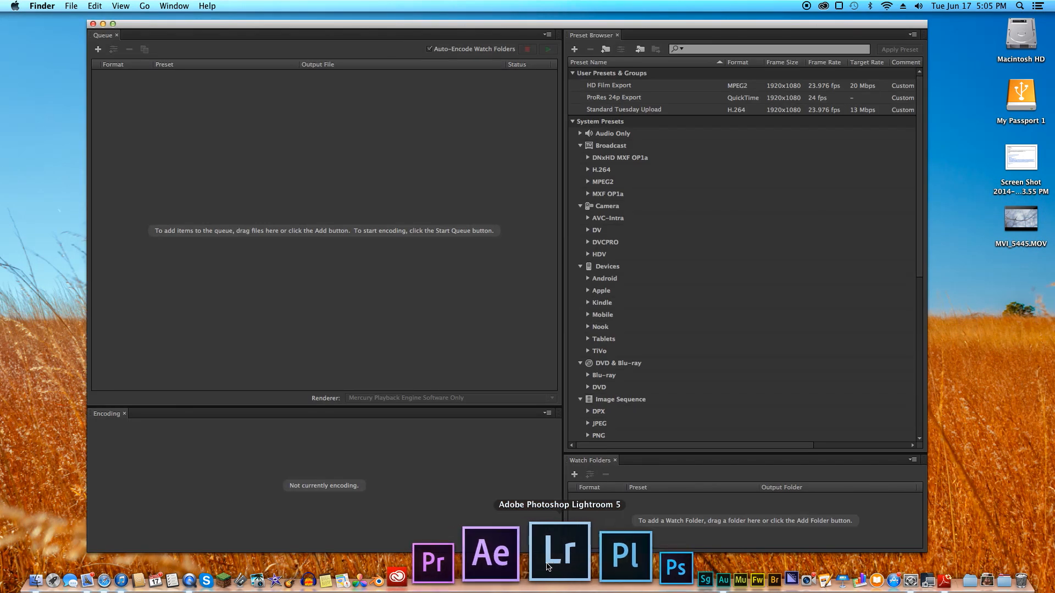
drag(1014, 216, 296, 231)
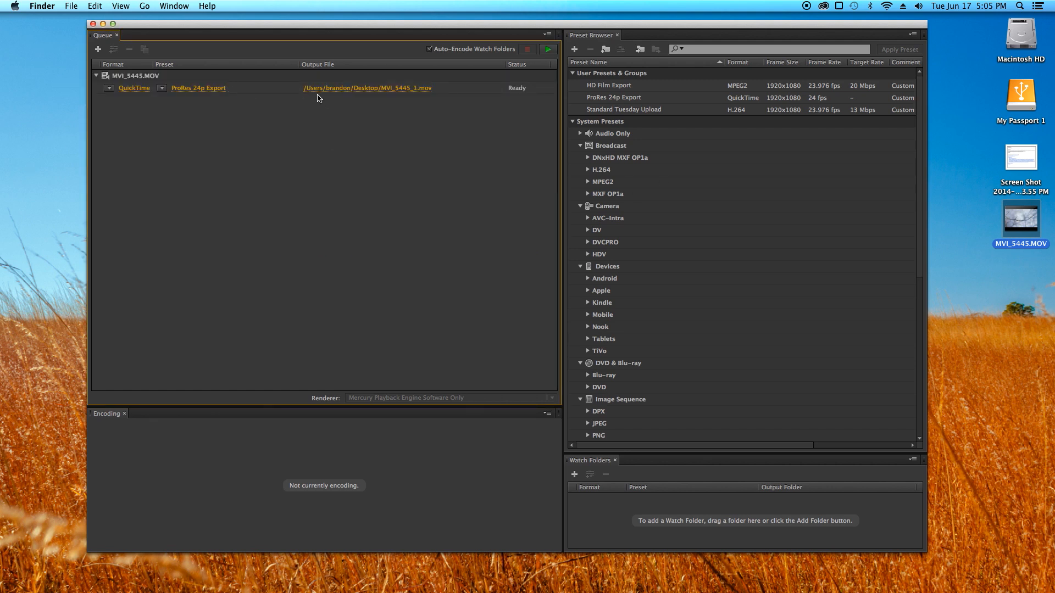
click(392, 92)
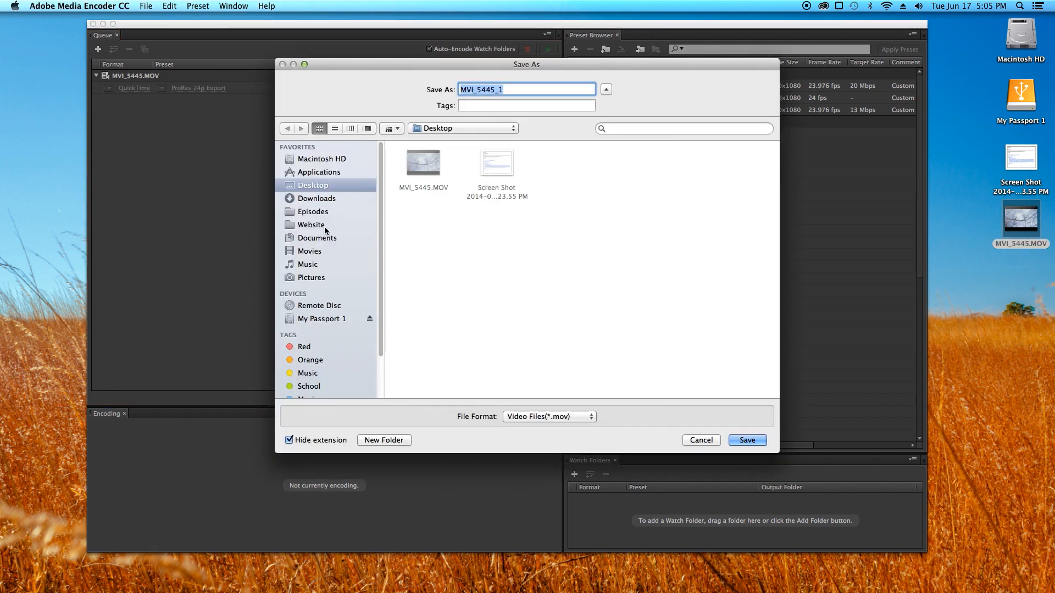
click(319, 212)
double_click(588, 285)
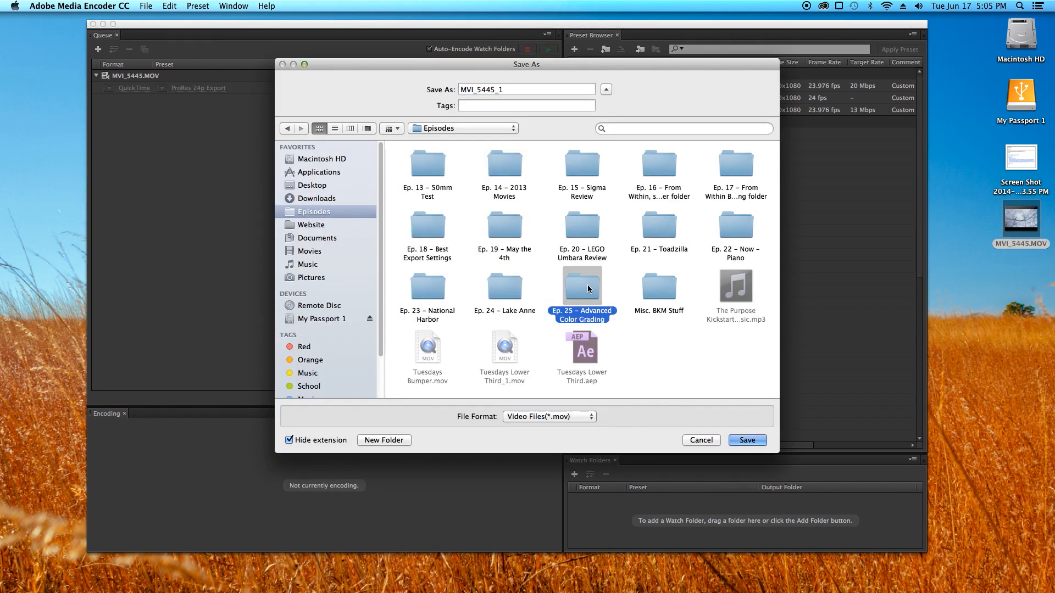
Step: Create a folder named Image Series in the episode folder and save the output file there as Branch
click(400, 441)
key(BackSpace)
text(Image Series)
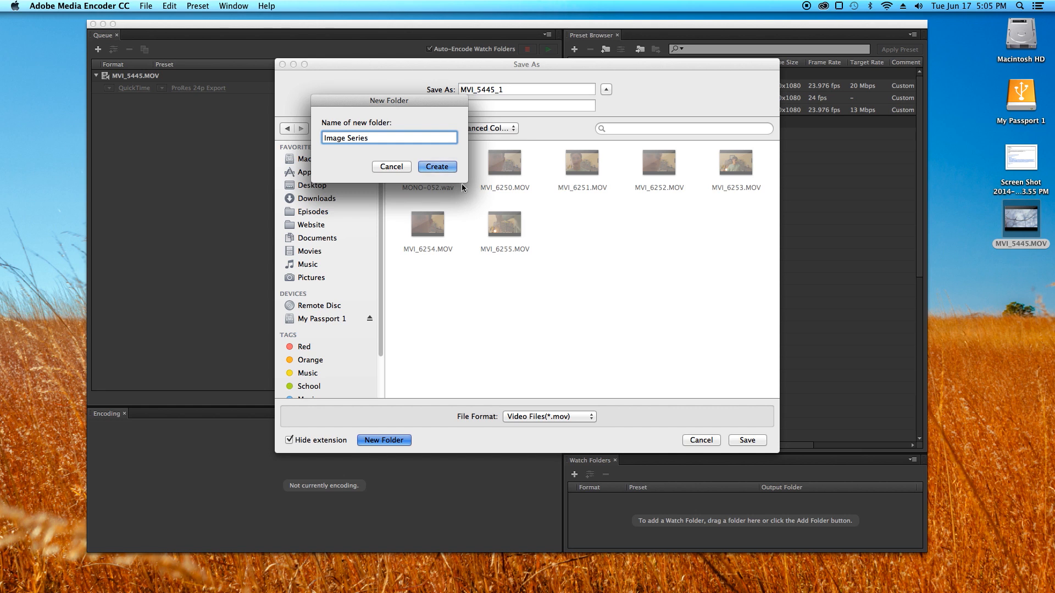
click(437, 166)
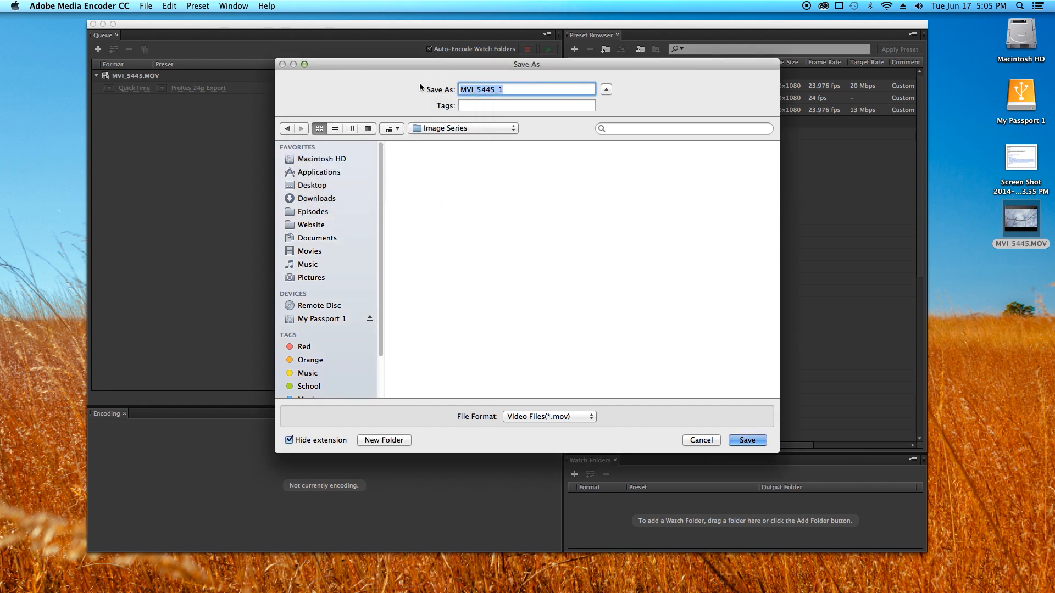
text(Branch)
click(752, 440)
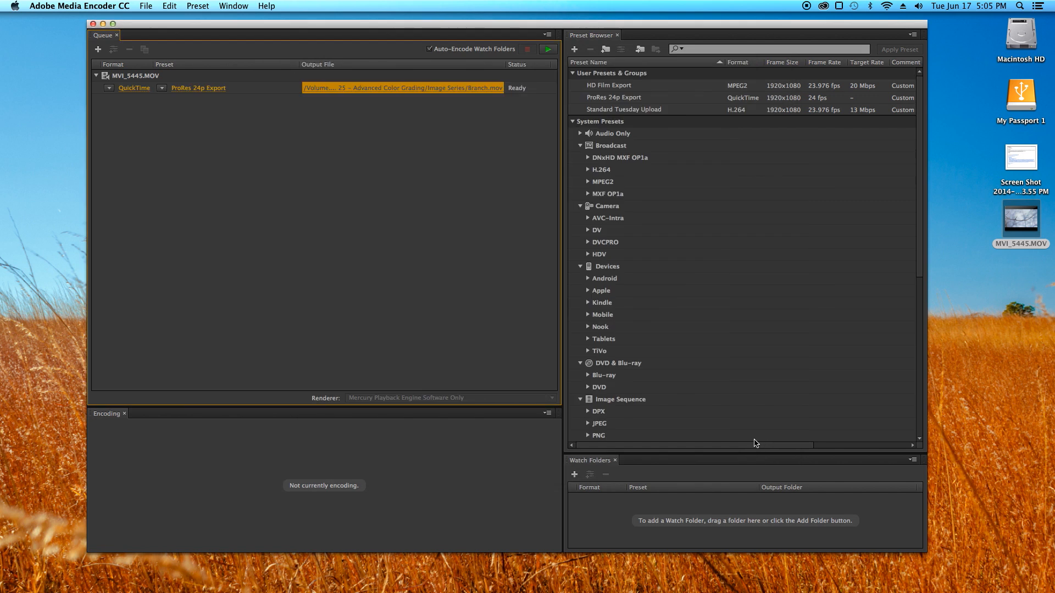
Step: Set the export format to JPEG with the HD 1080p 24 Sequence preset
click(187, 89)
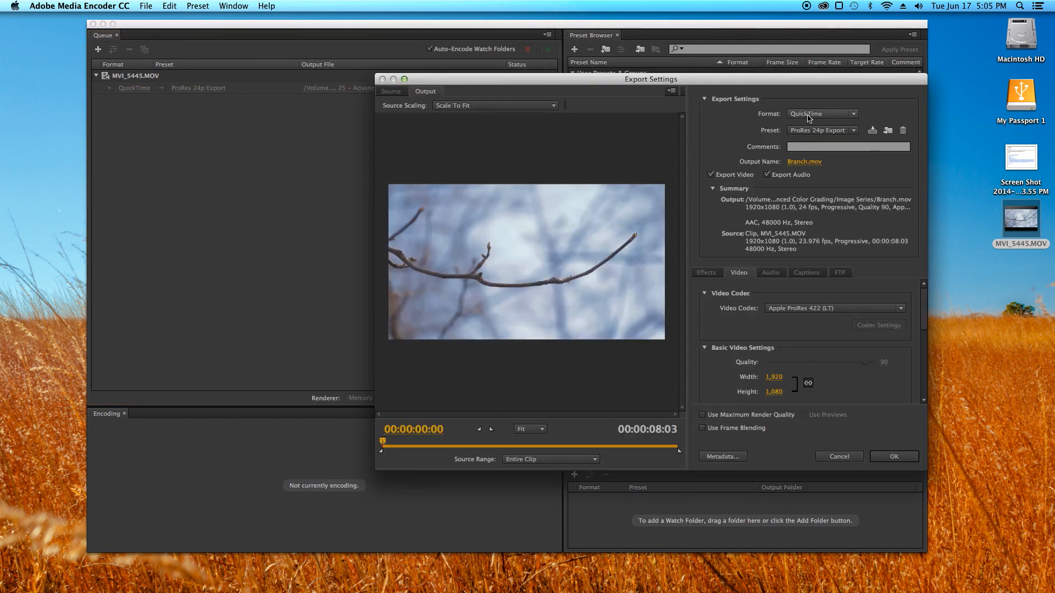
click(809, 114)
click(863, 208)
click(826, 132)
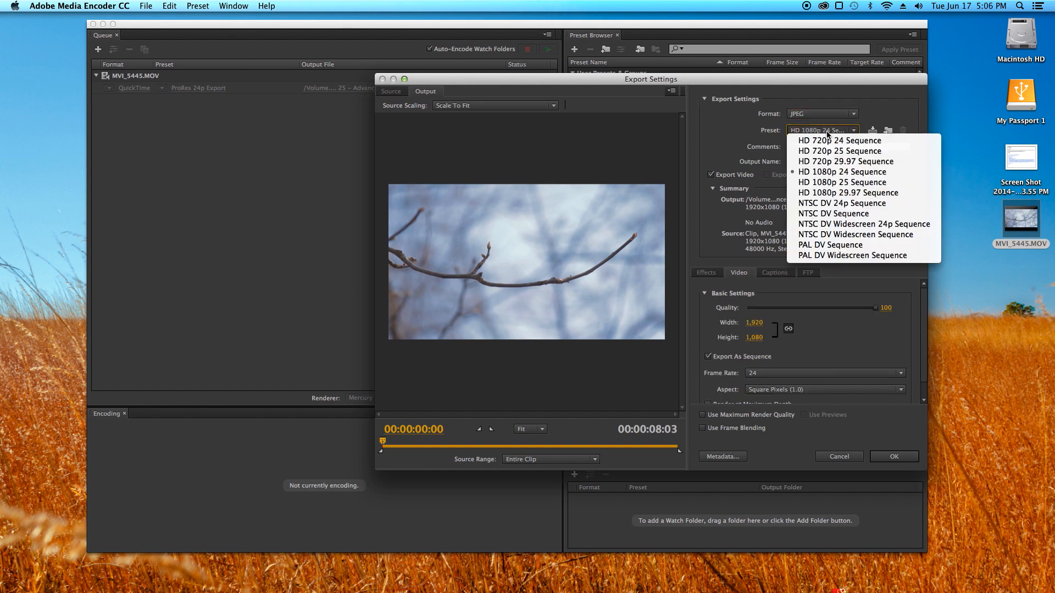
click(887, 173)
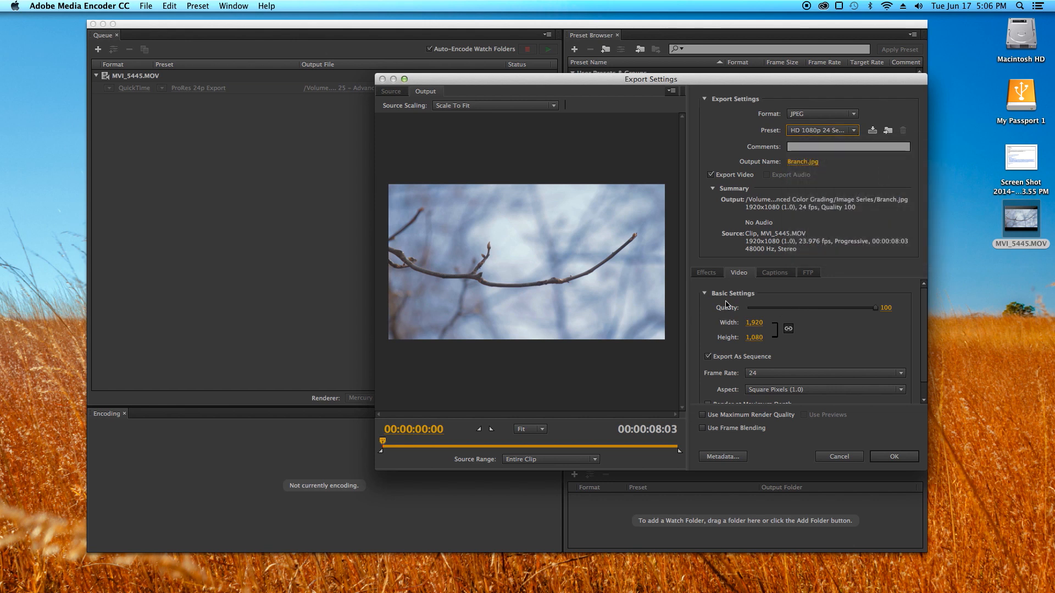
scroll(743, 340, down, 1)
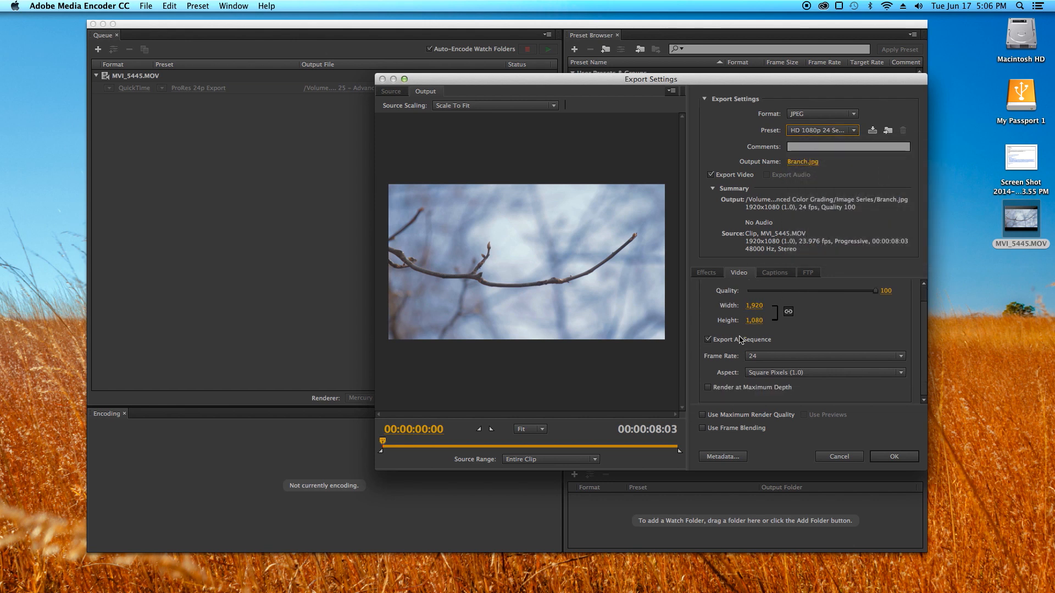
Step: Trim the source range to about the first 00:00:02:10 of the clip, accept the export settings and start encoding the queue
drag(384, 445, 459, 445)
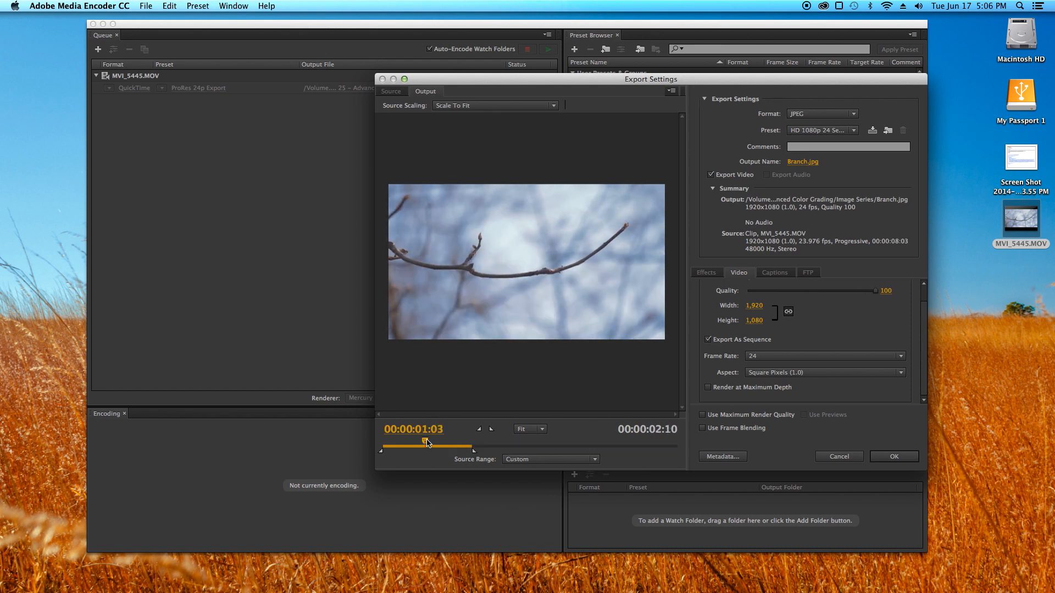
drag(428, 444, 454, 448)
click(892, 460)
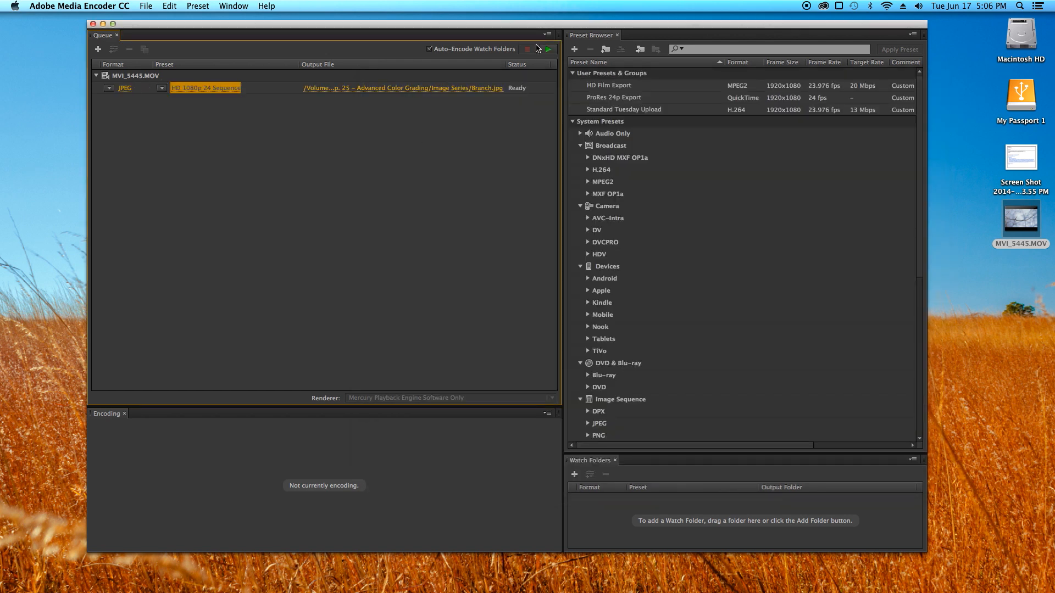
click(550, 50)
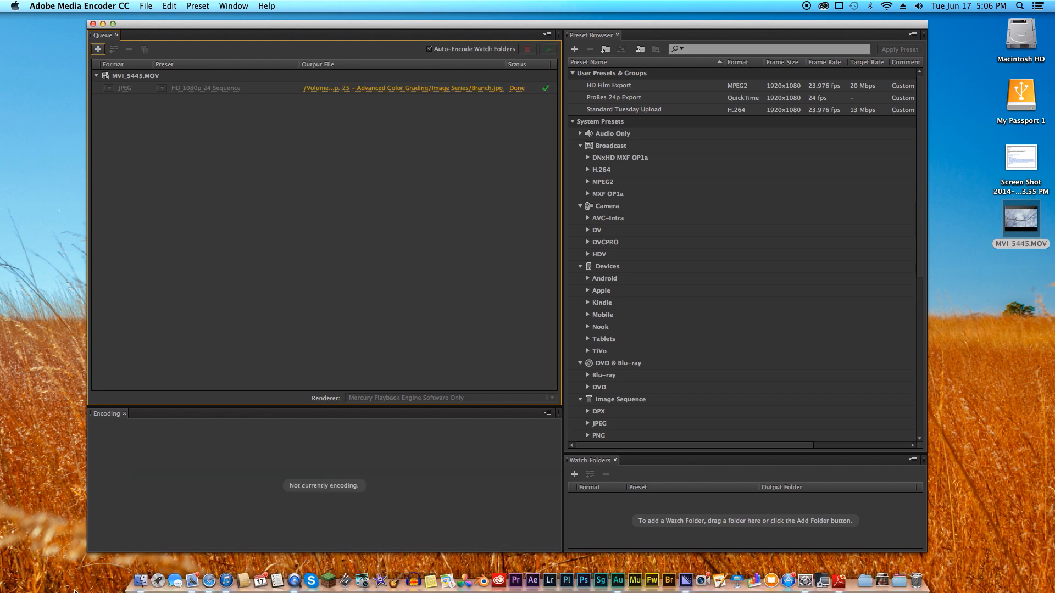
Step: Switch to Finder and open the Image Series folder inside Episodes, Ep. 25 - Advanced Color Grading
click(141, 544)
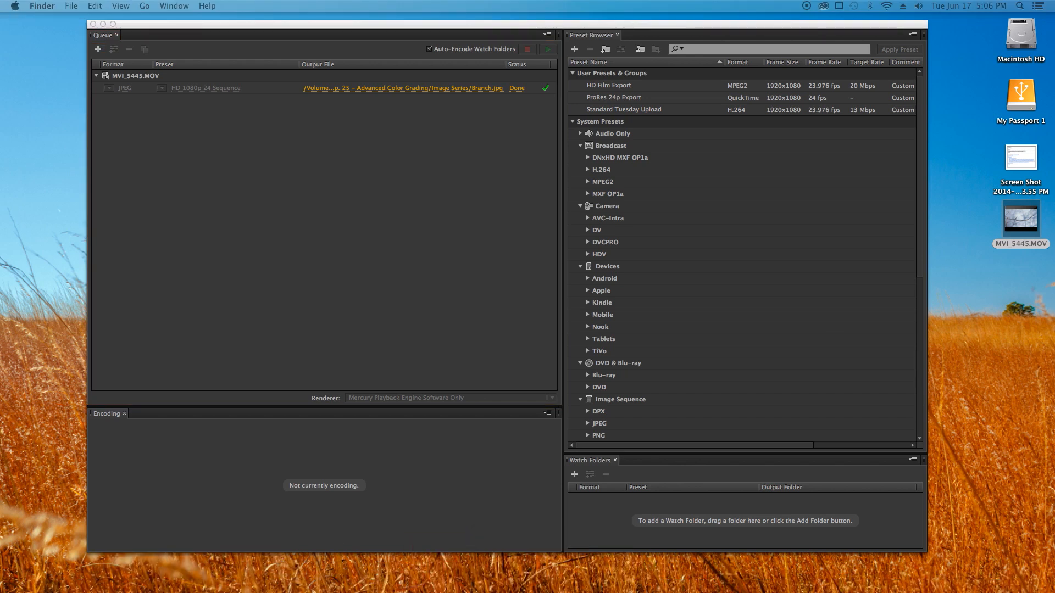
drag(1054, 153, 553, 153)
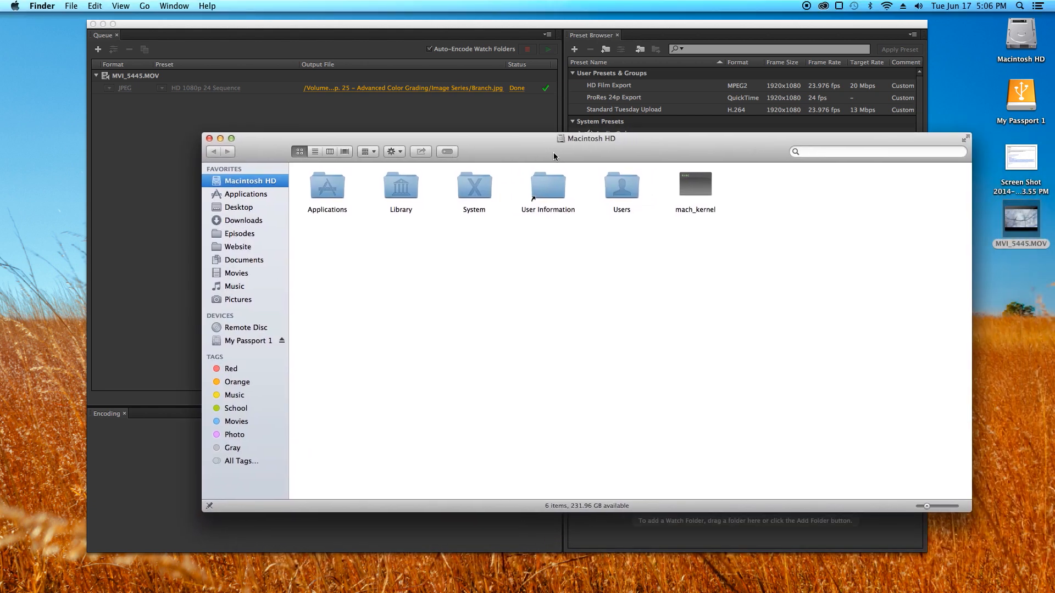
click(248, 251)
click(245, 235)
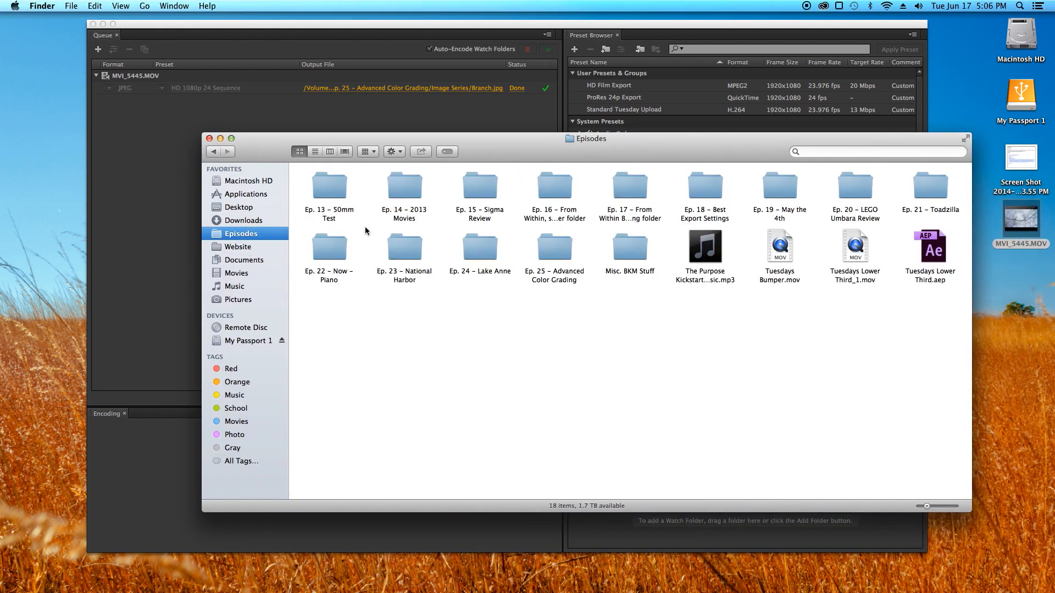
double_click(550, 246)
click(405, 189)
double_click(405, 189)
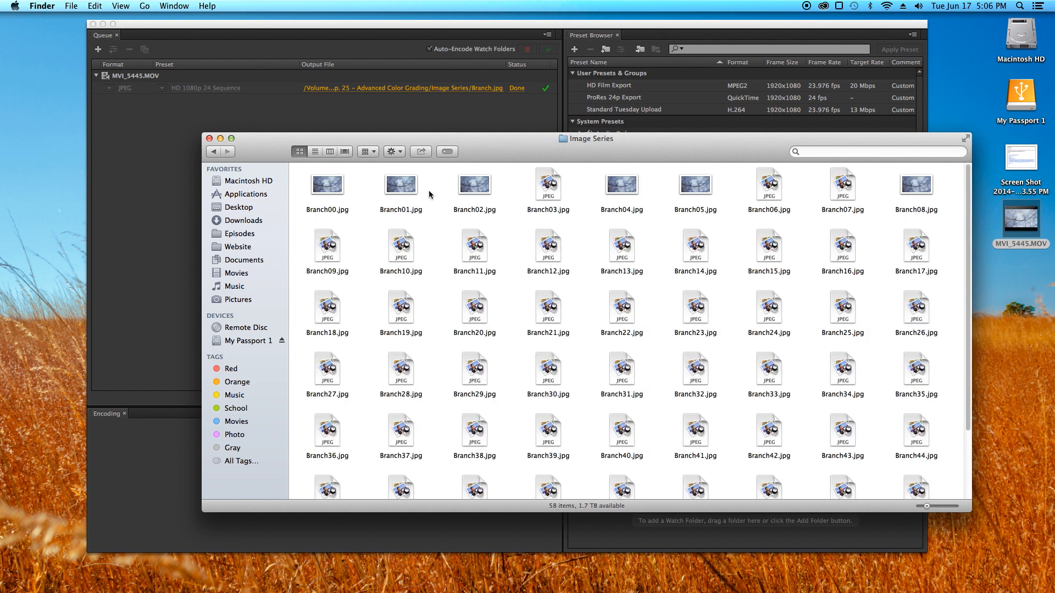
Step: Examine the exported frame Branch30.jpg in full screen, then quit Preview to return to the image folder
scroll(583, 254, down, 5)
double_click(549, 283)
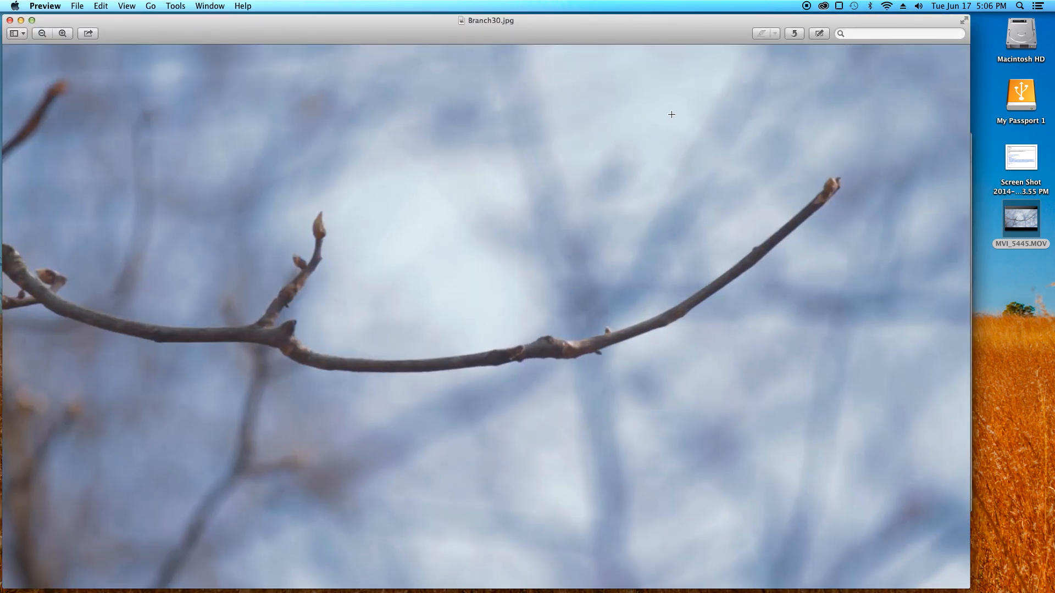
click(963, 22)
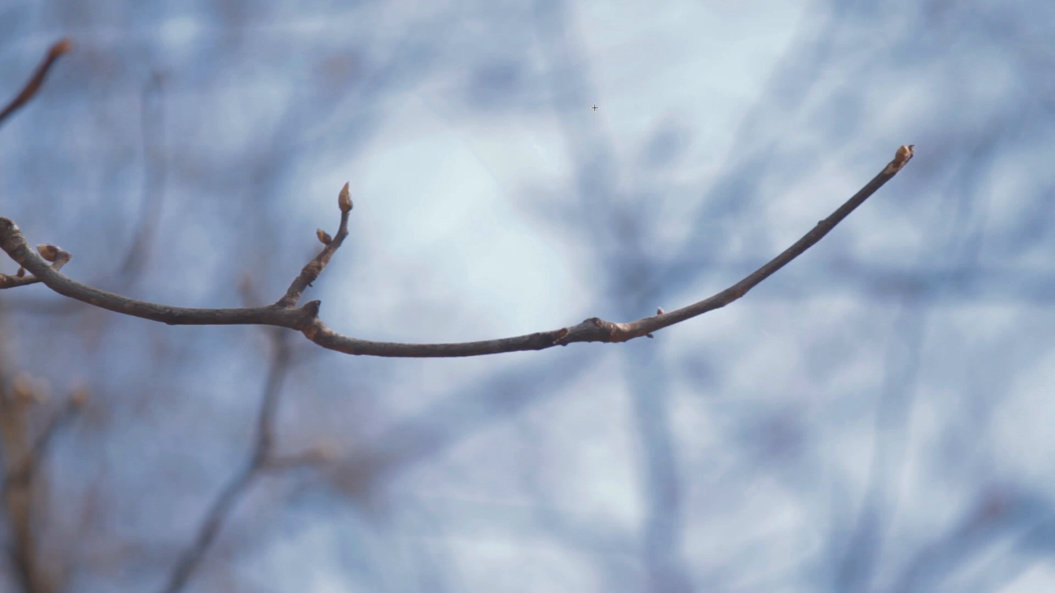
key(super+q)
click(649, 462)
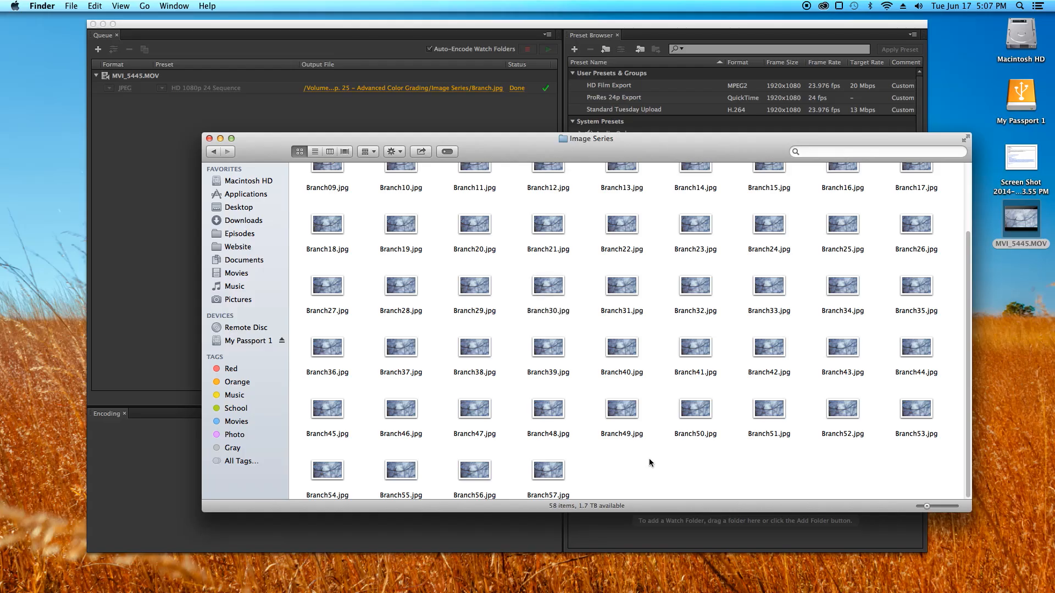
Step: Switch to Adobe Photoshop Lightroom 5, ignore the offered update and open the photo and video import
click(152, 119)
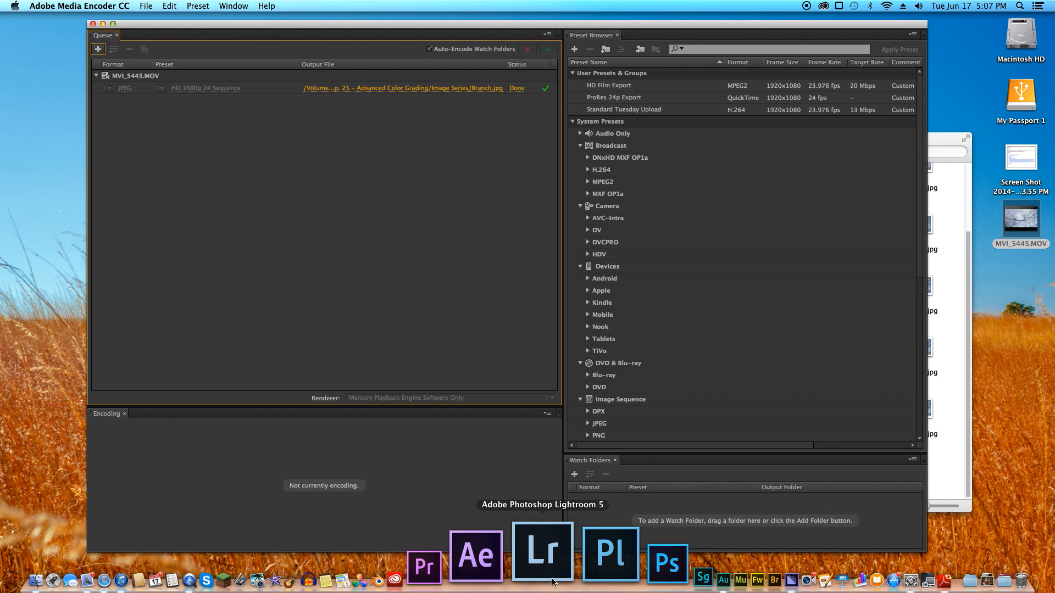
click(553, 582)
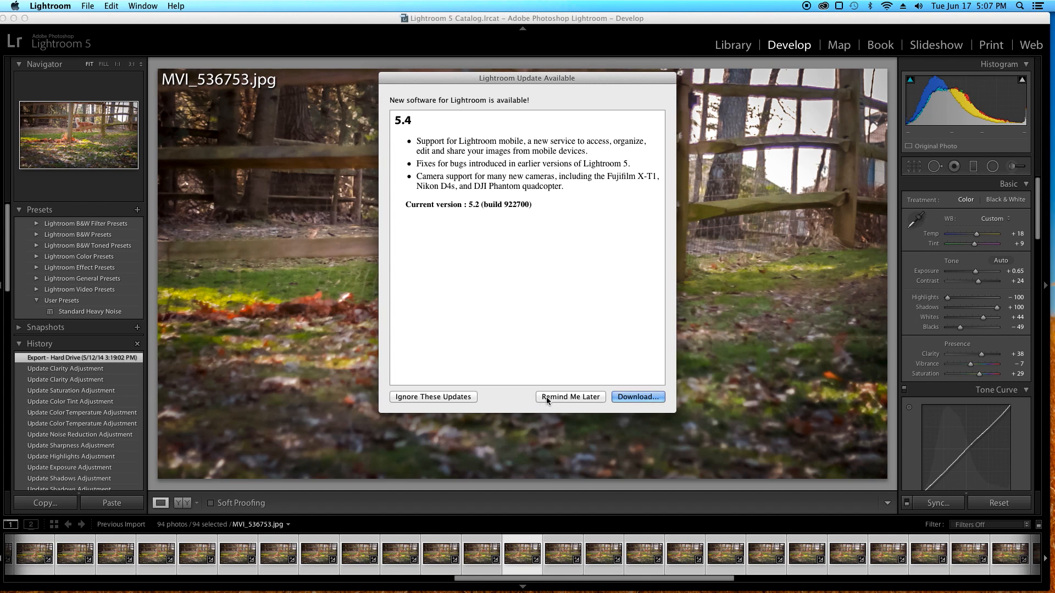
click(461, 397)
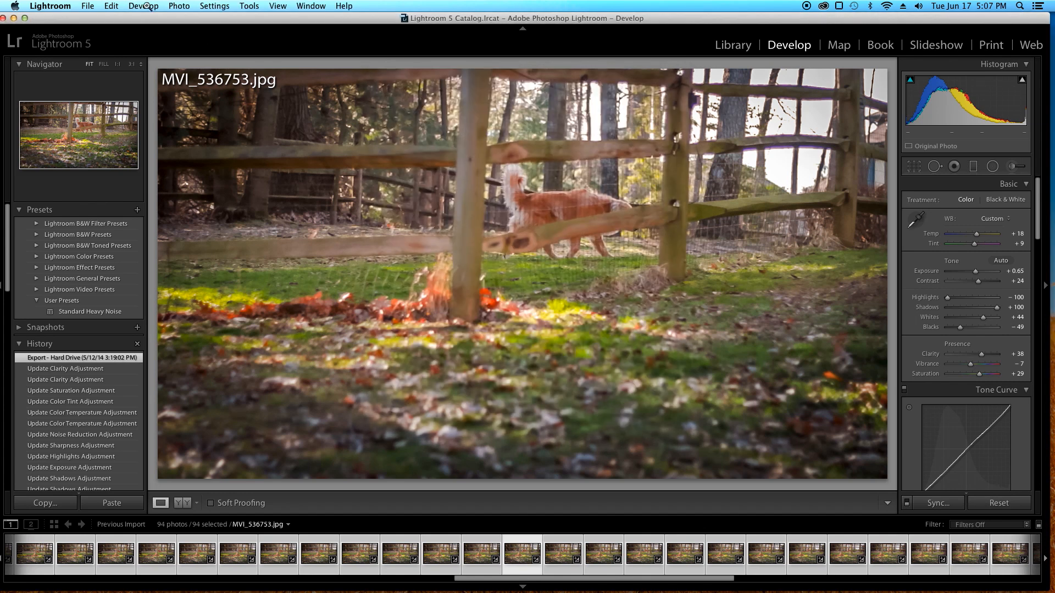
click(99, 4)
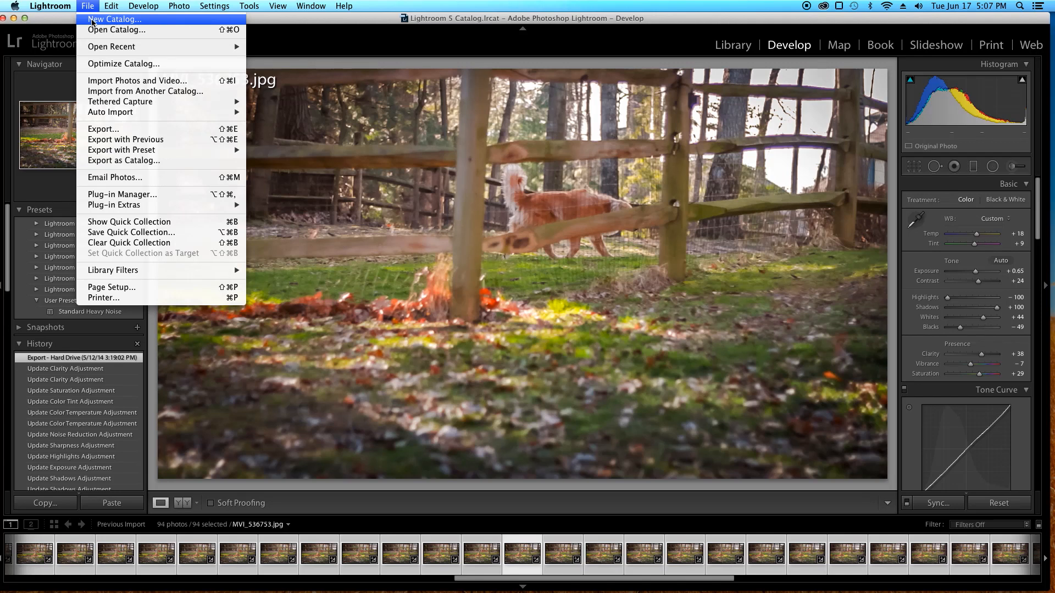
click(186, 82)
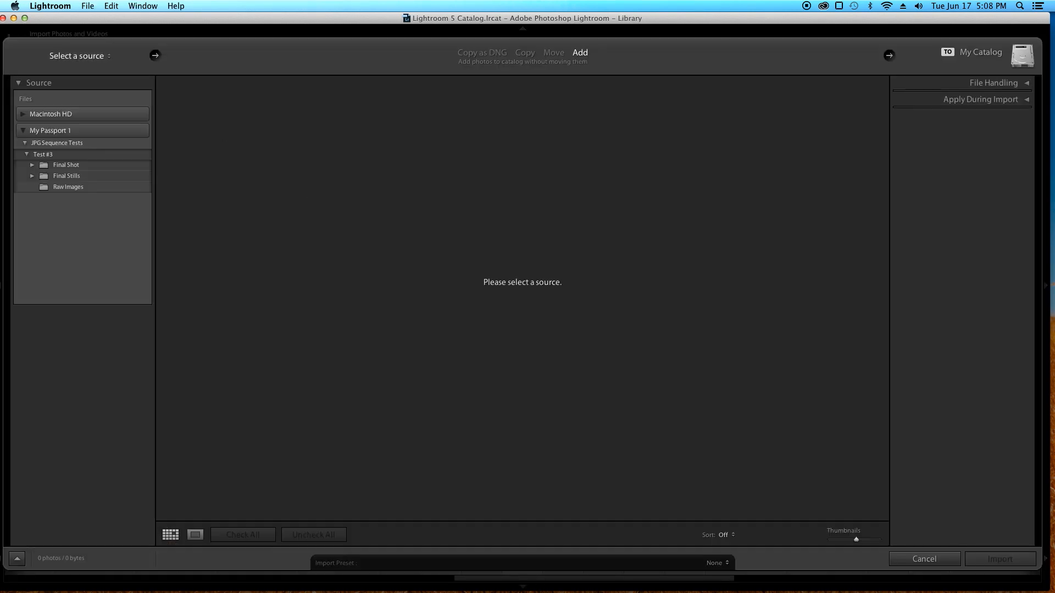
Step: Load all Branch JPEG frames from the Image Series folder into the import window and import them into the catalog
key(ctrl+Up)
click(810, 384)
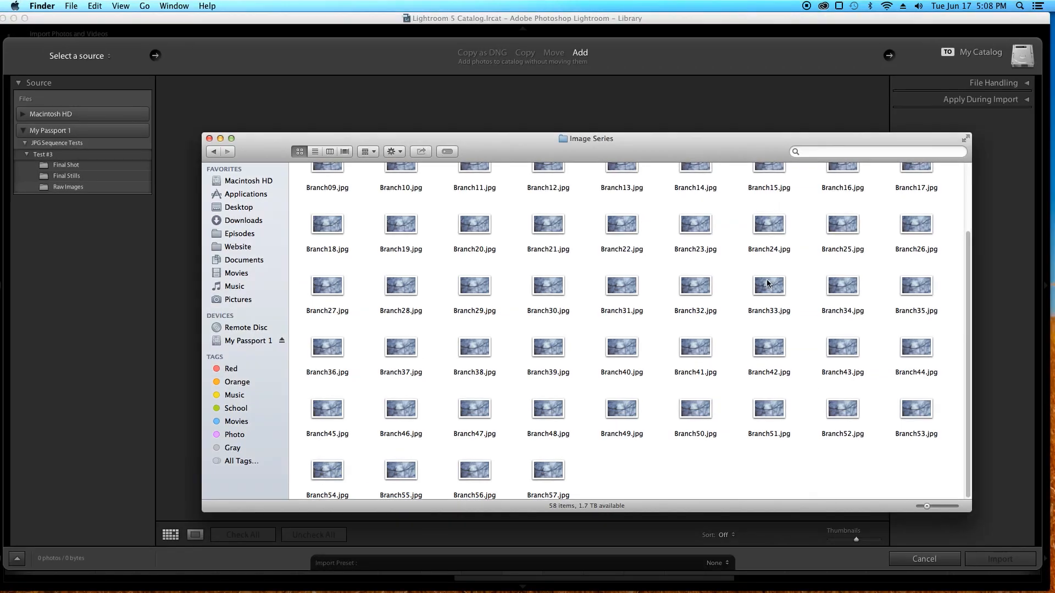
drag(693, 151, 245, 158)
key(super+a)
drag(360, 204, 308, 123)
drag(311, 170, 1054, 219)
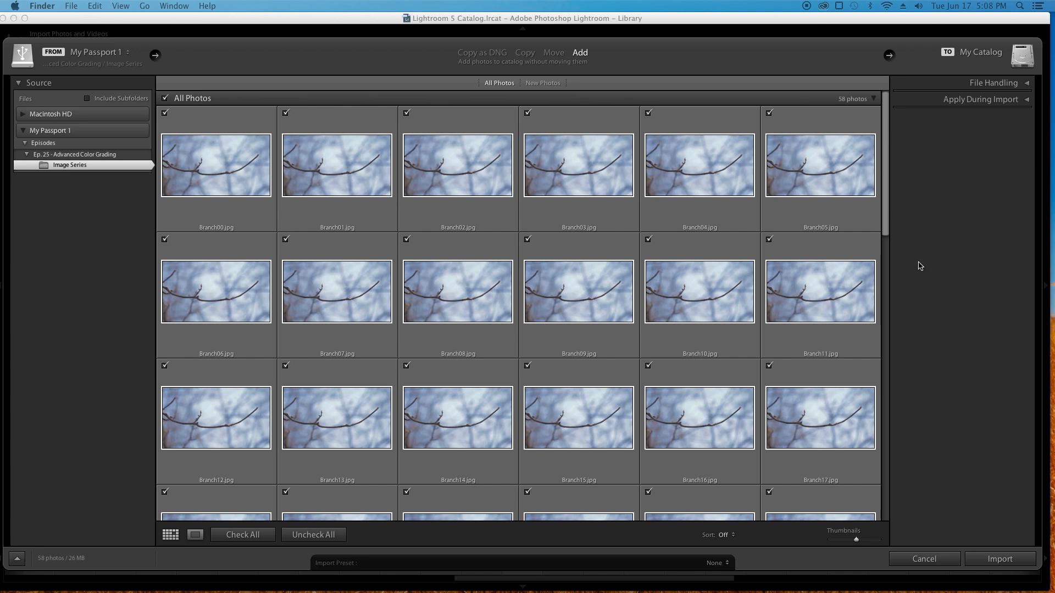
scroll(836, 271, down, 15)
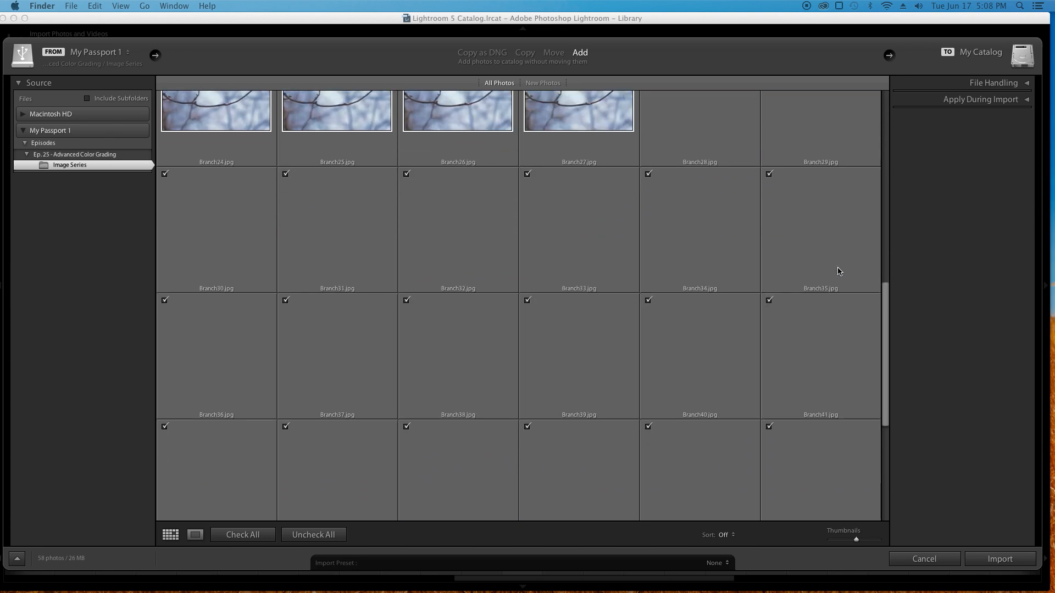
click(1019, 559)
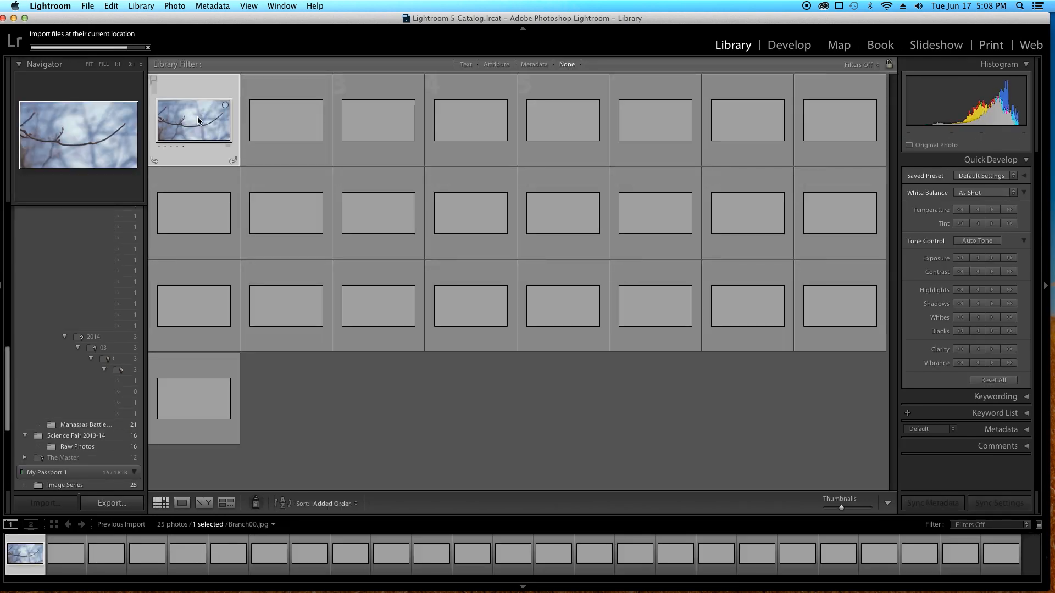
Step: Open Branch00.jpg in the Develop module and set Highlights to -100 and Shadows to +100
double_click(198, 121)
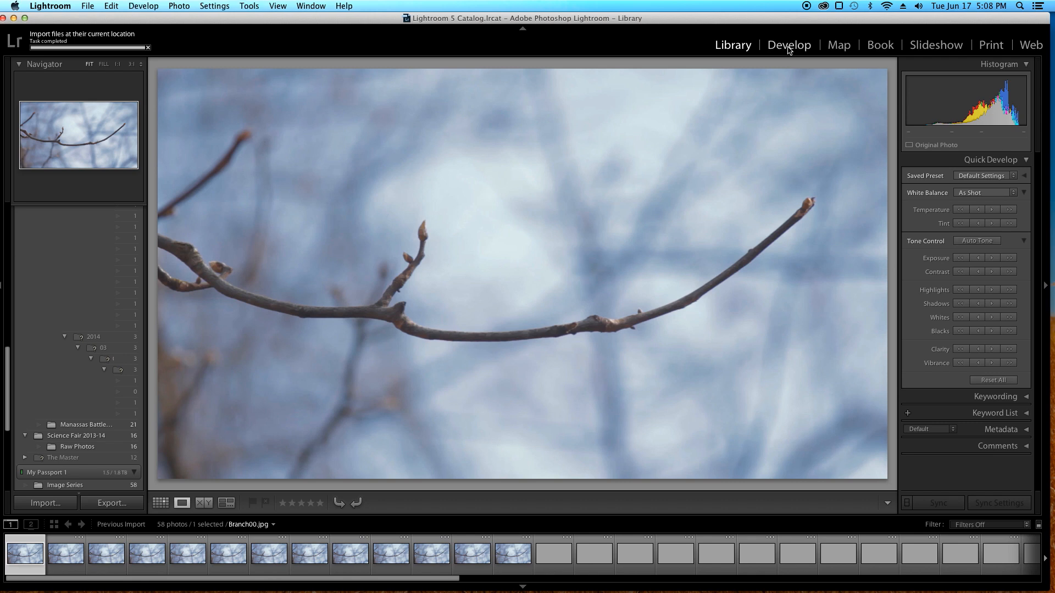
click(790, 47)
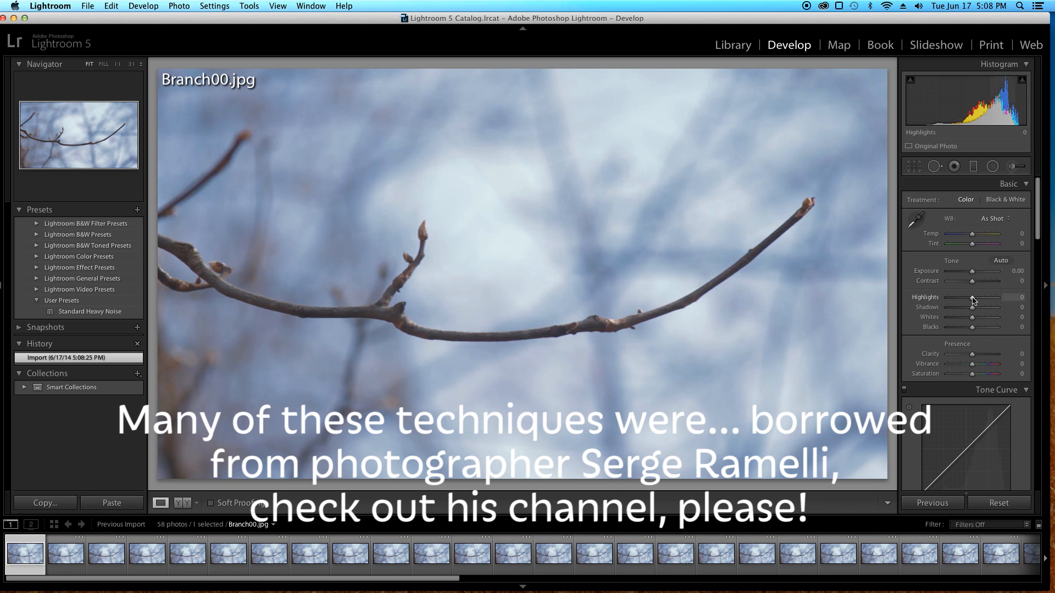
drag(972, 308, 1043, 314)
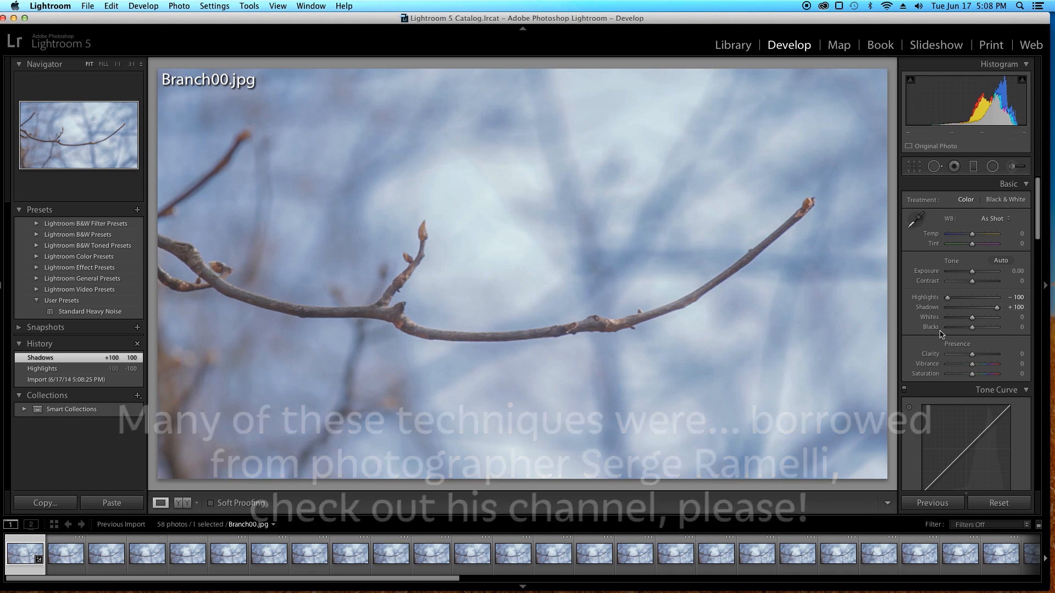
Step: Set Whites to +13 on Branch00.jpg using the clipping preview as a guide
key(alt)
drag(973, 321, 976, 324)
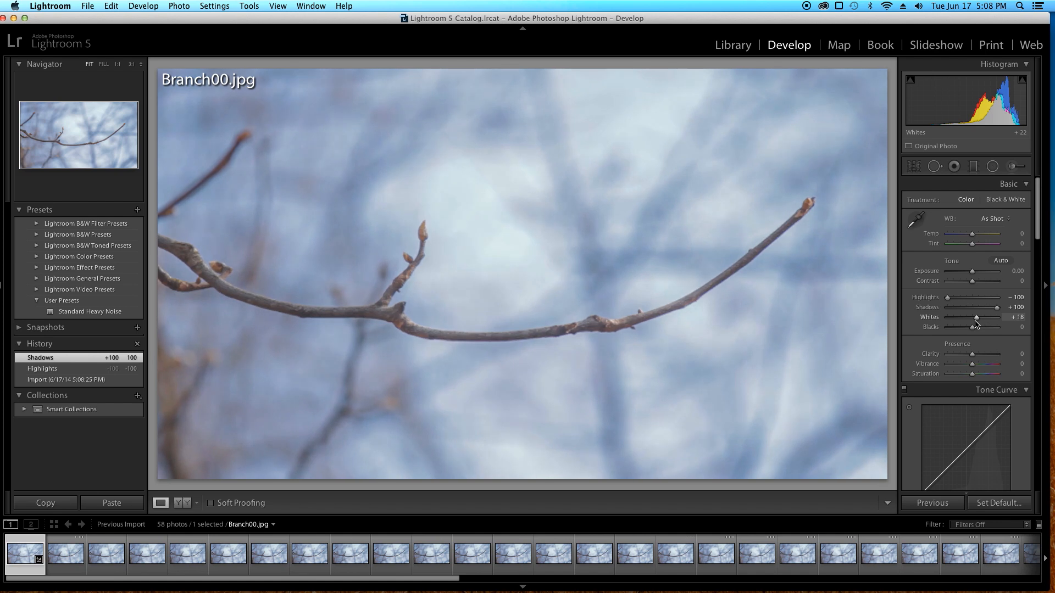
key(alt)
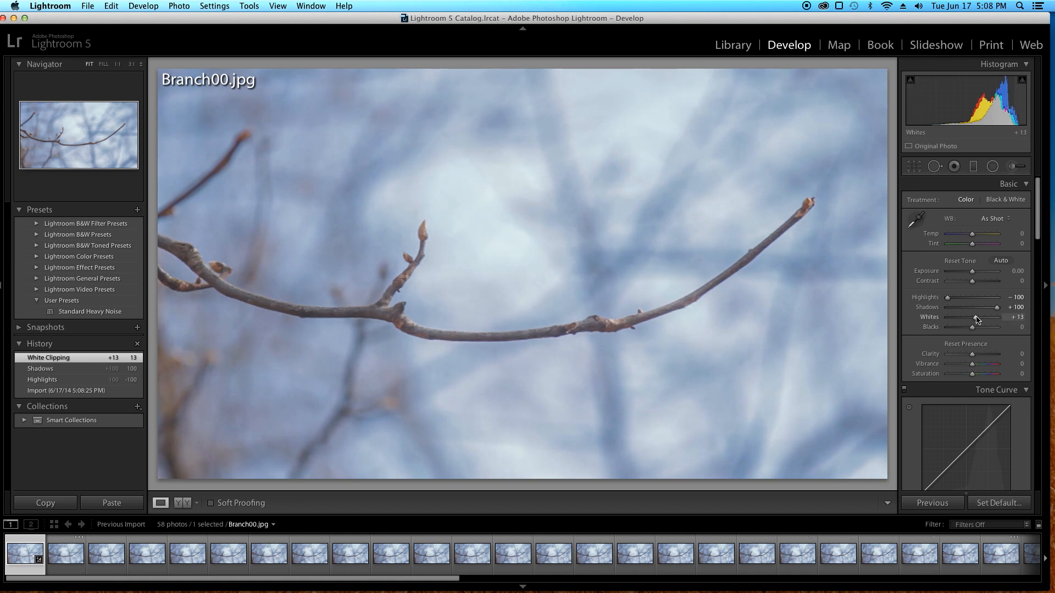
Step: Set Whites to +60 and Blacks to -58 on Branch00.jpg, using the clipping preview as a guide
mouse_move(977, 322)
mouse_down()
mouse_move(1014, 322)
mouse_move(988, 321)
mouse_up()
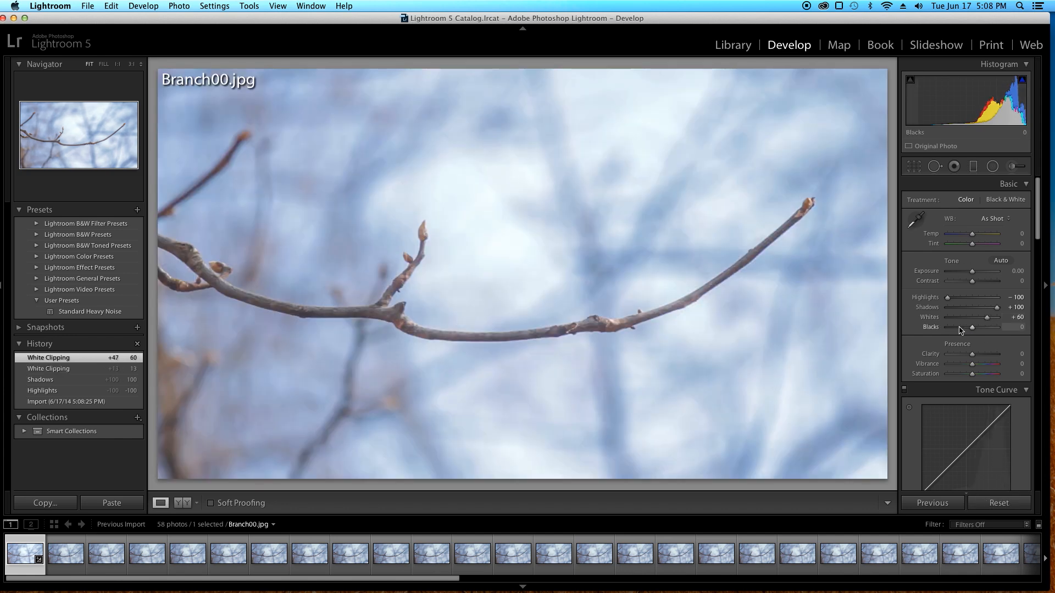
mouse_move(972, 327)
mouse_down()
mouse_move(951, 335)
mouse_move(960, 333)
mouse_up()
key(alt)
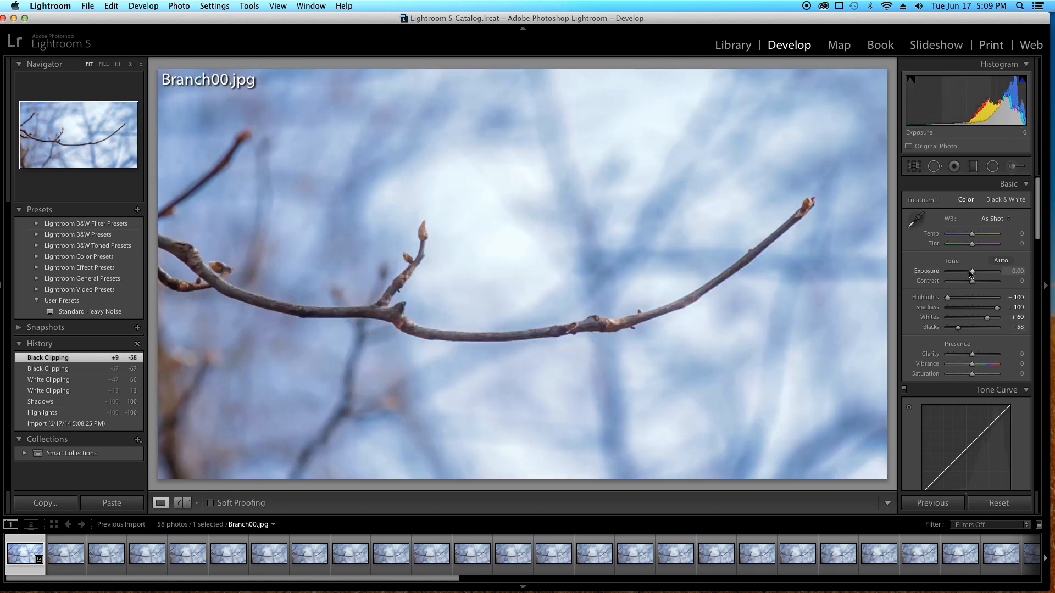
Step: Lower Exposure to -0.65, then fine-tune Blacks to -56 and Whites to +60
drag(971, 273, 969, 275)
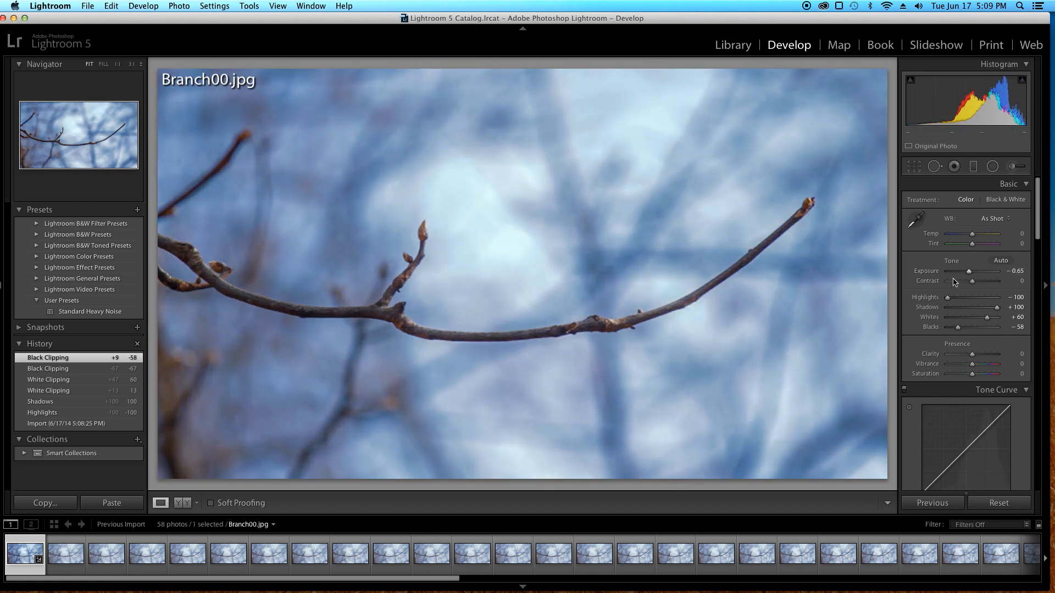
drag(958, 328, 988, 320)
drag(988, 320, 989, 319)
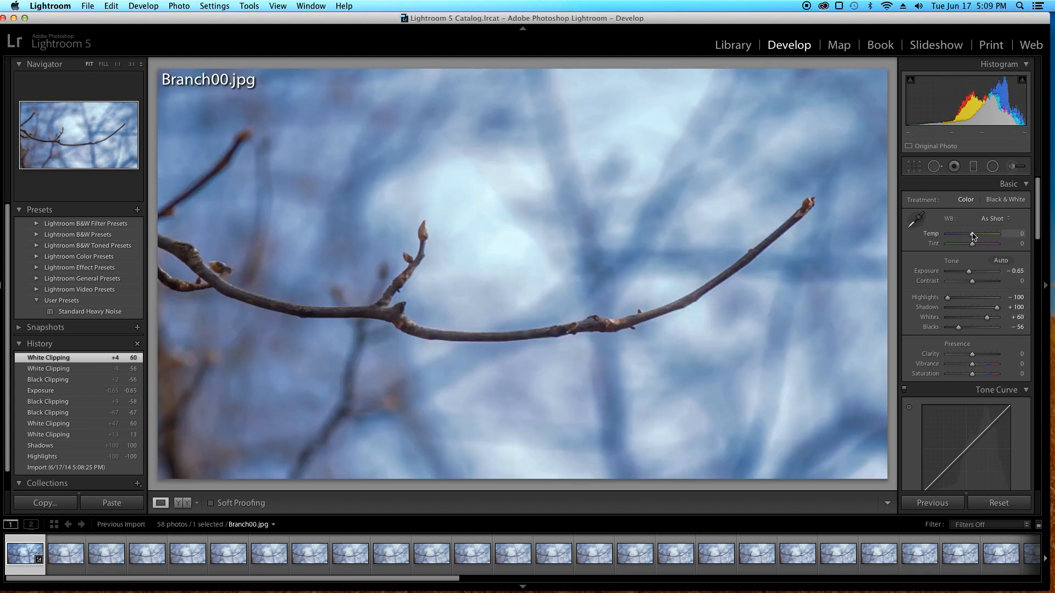
Step: Set the white balance Temp to -7 and Tint to -4, and compare the photo with its before version
mouse_move(972, 235)
mouse_down()
mouse_move(956, 235)
mouse_move(985, 237)
mouse_move(974, 242)
mouse_up()
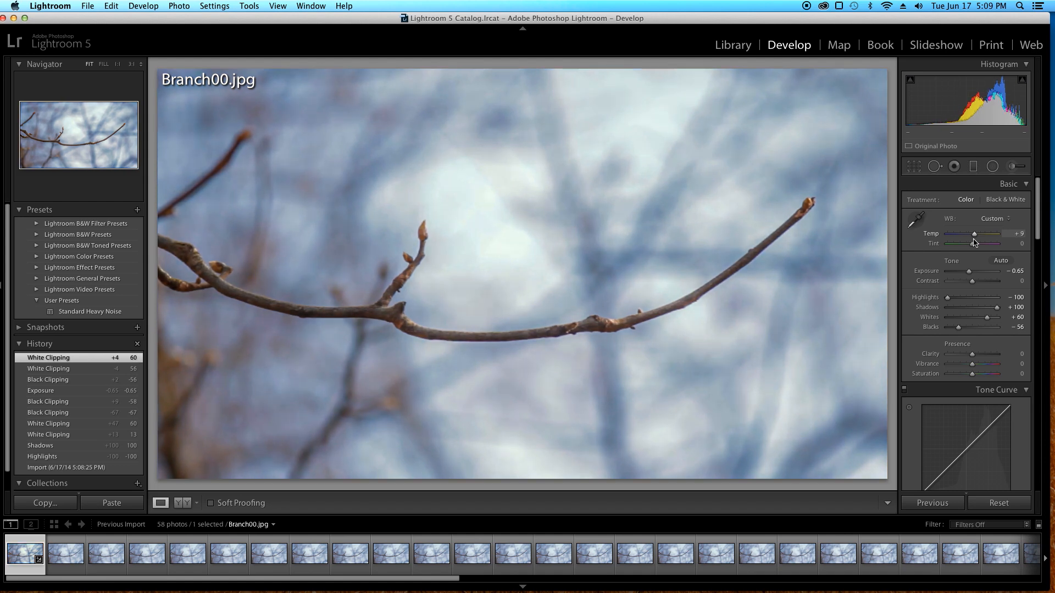
drag(974, 243, 971, 242)
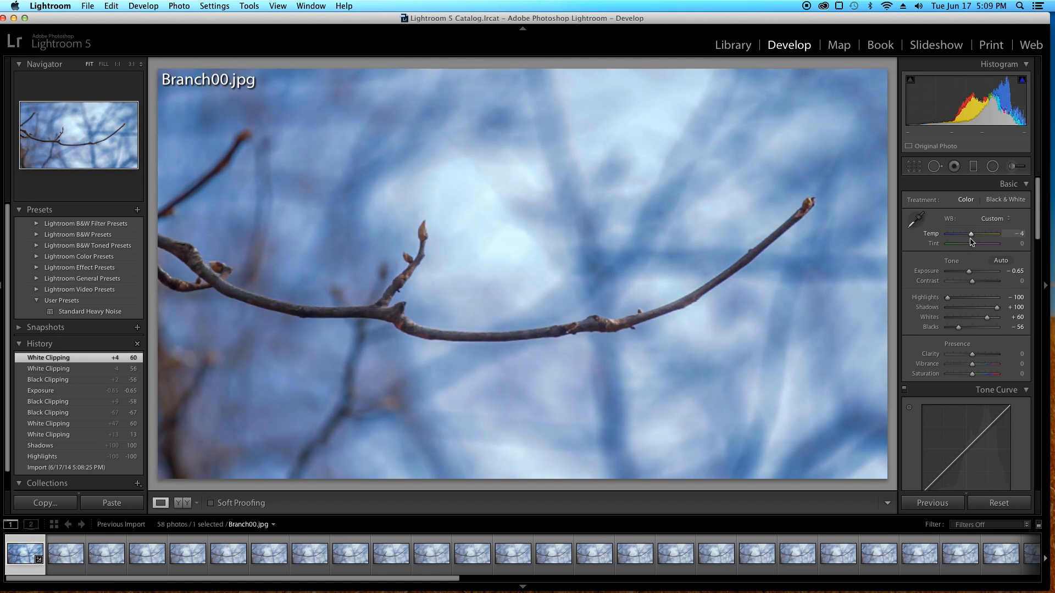
drag(971, 242, 970, 243)
drag(974, 246, 972, 247)
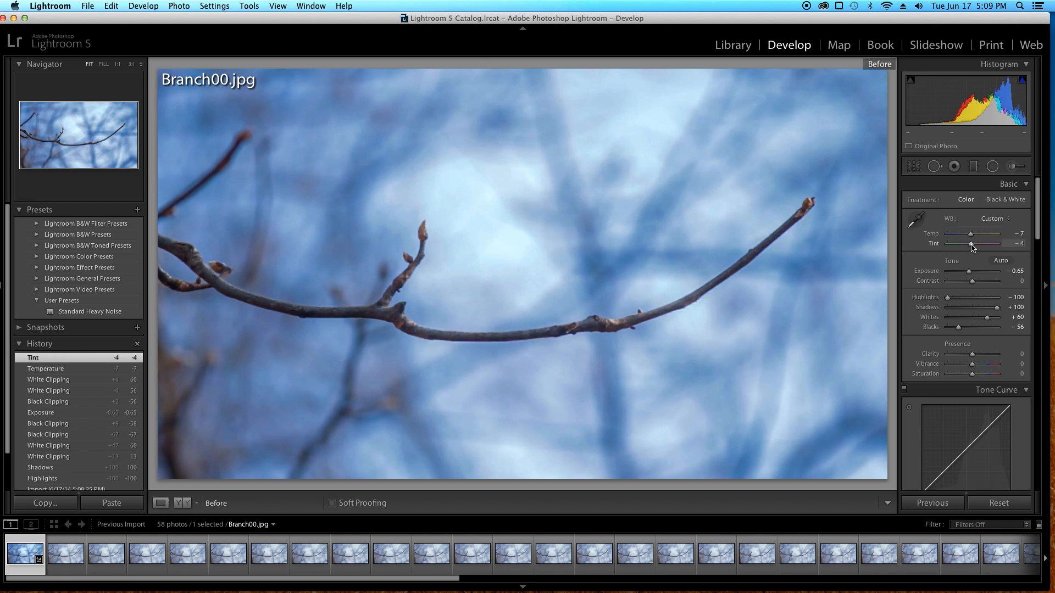
key(backslash)
key(backslash)
key(backslash)
key(backslash)
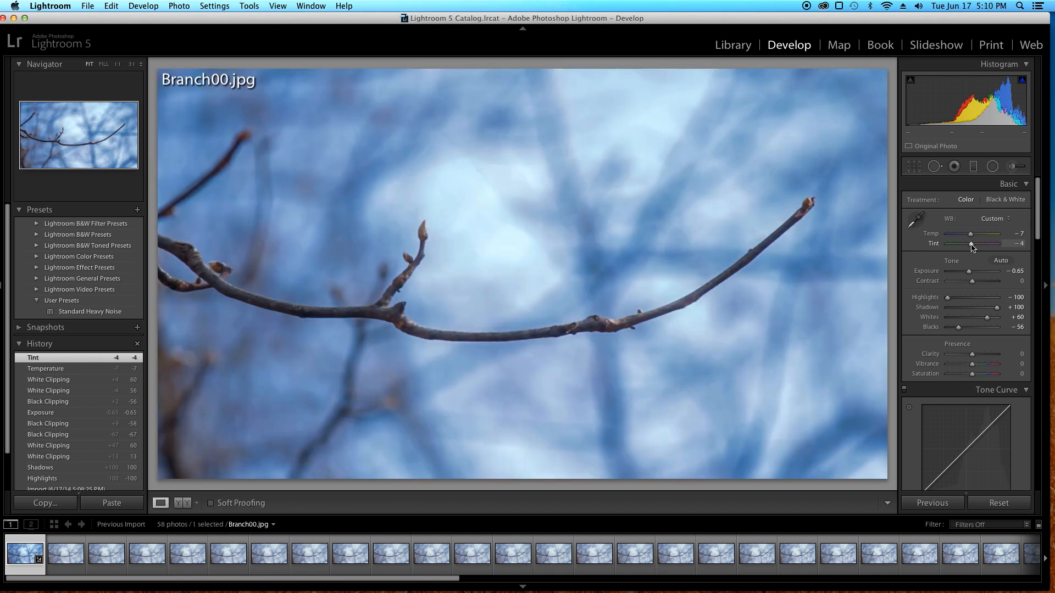
Step: Set the Presence values to Clarity +100, Vibrance +22 and Saturation -9
drag(972, 354, 1033, 358)
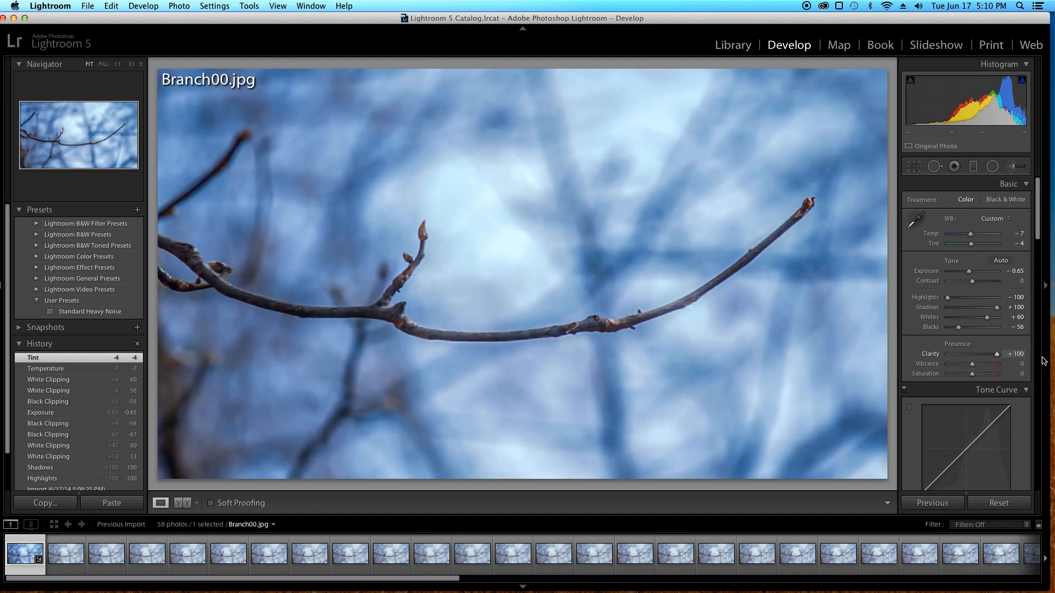
mouse_move(972, 364)
mouse_down()
mouse_move(956, 369)
mouse_move(981, 368)
mouse_up()
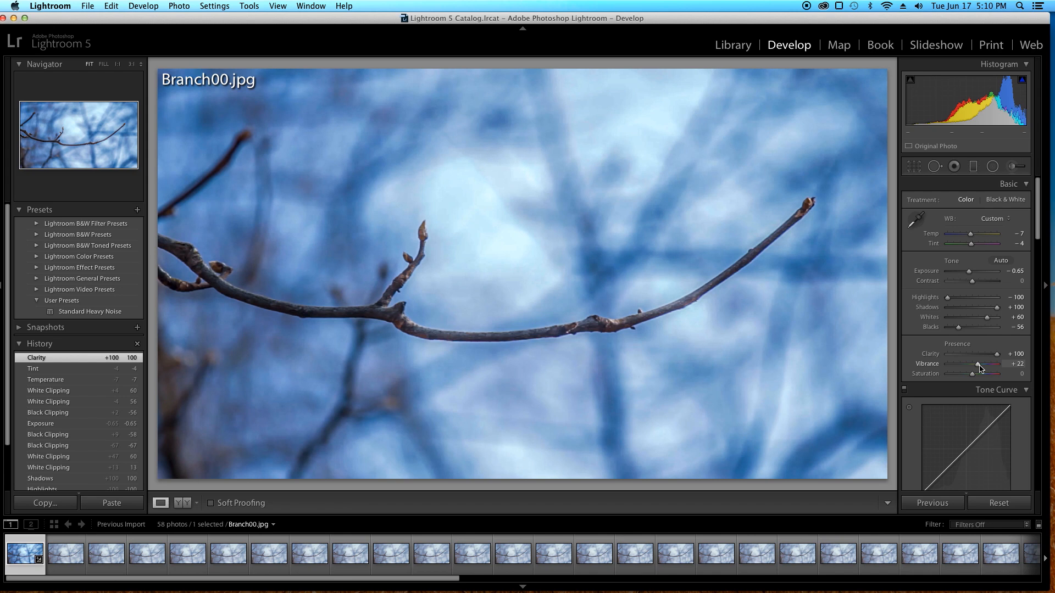
drag(981, 374, 972, 378)
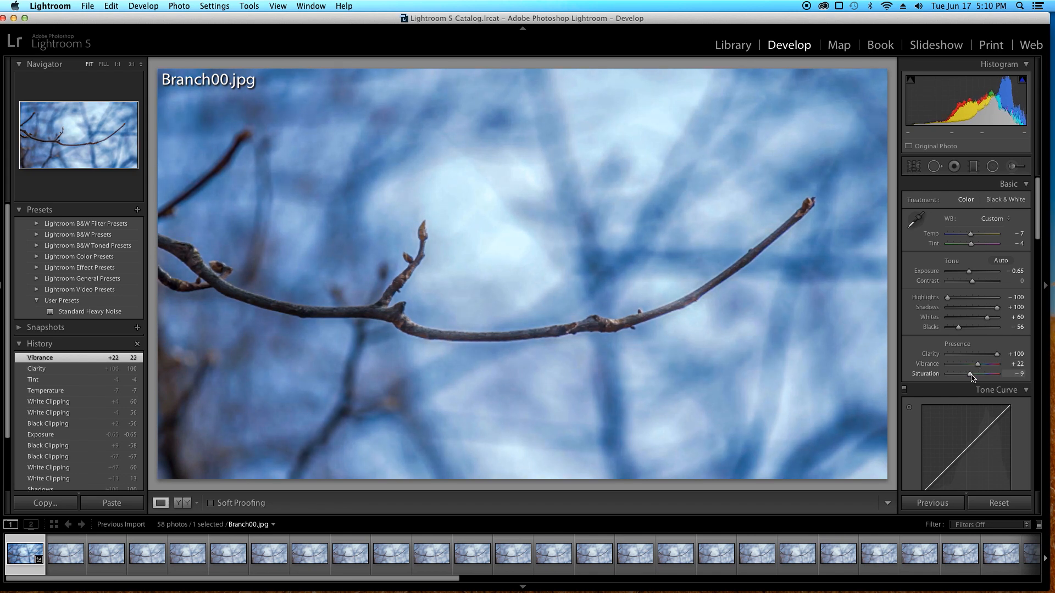
Step: Set the luminance noise reduction to 30 while checking an enlarged view of the branch
scroll(962, 392, down, 4)
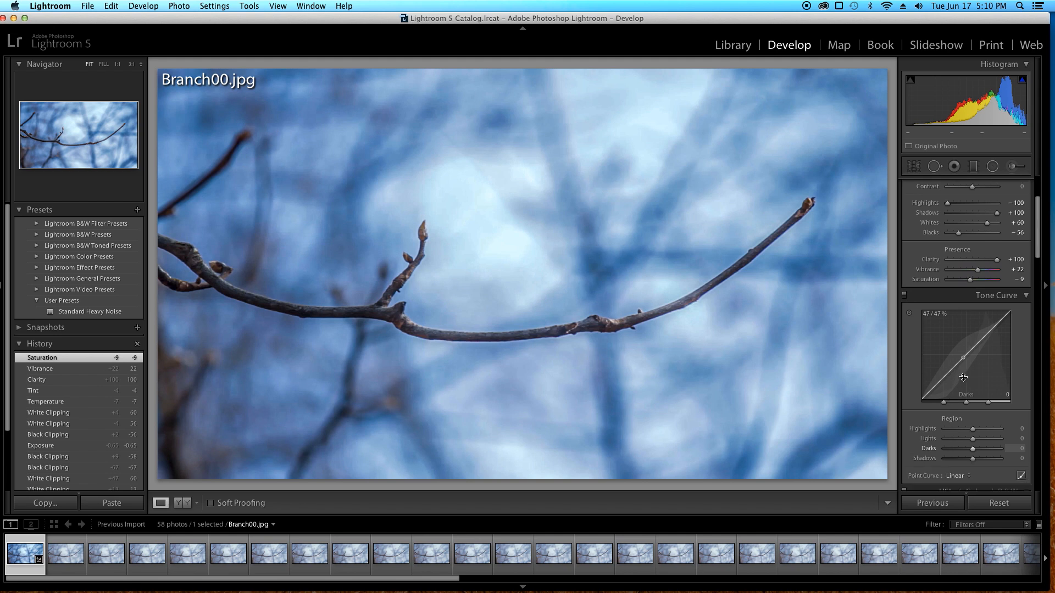
scroll(975, 362, down, 7)
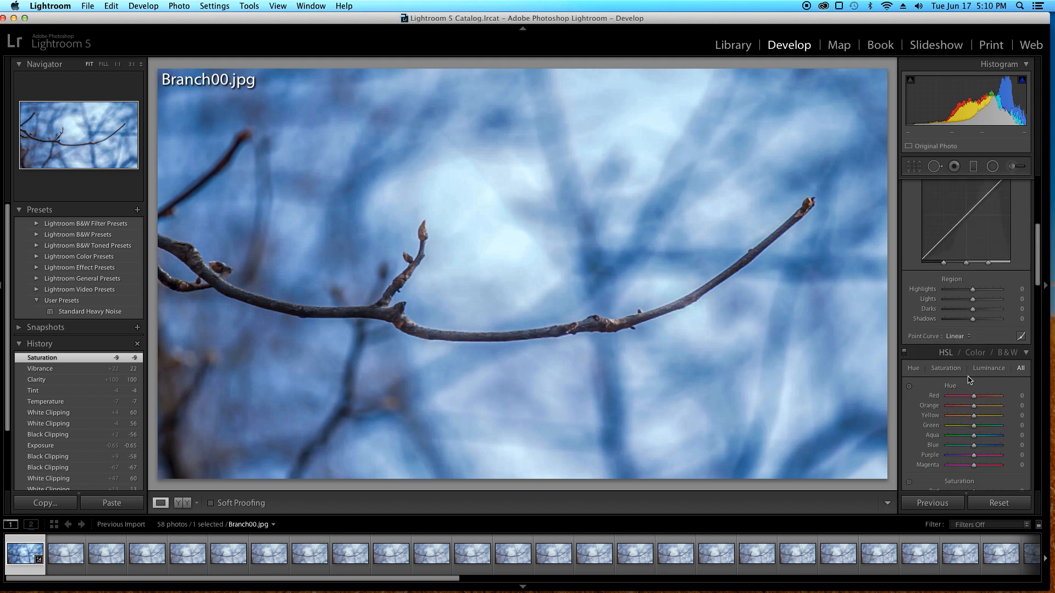
scroll(968, 379, down, 5)
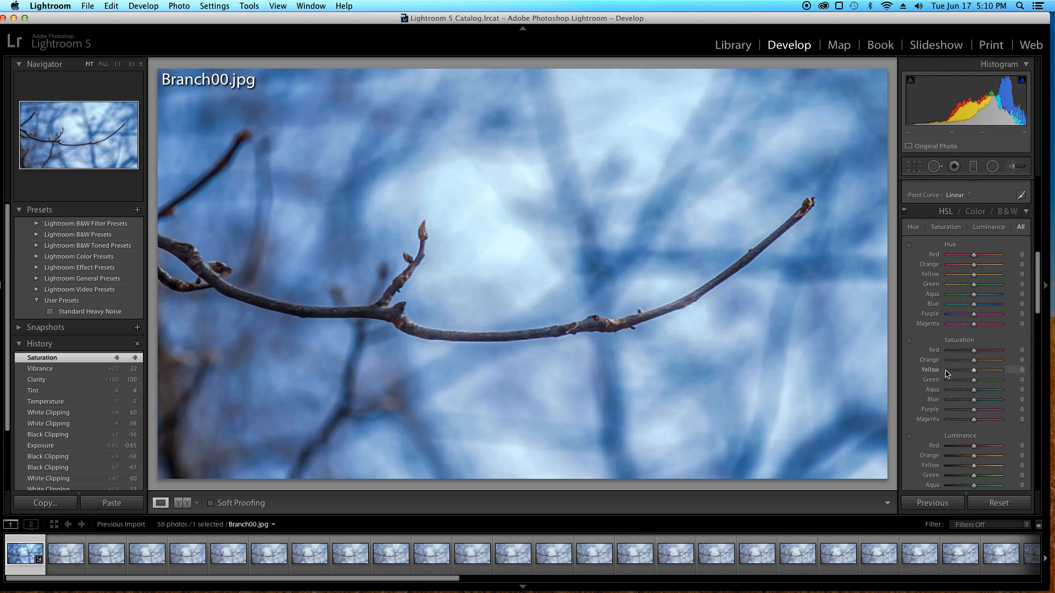
scroll(947, 373, down, 8)
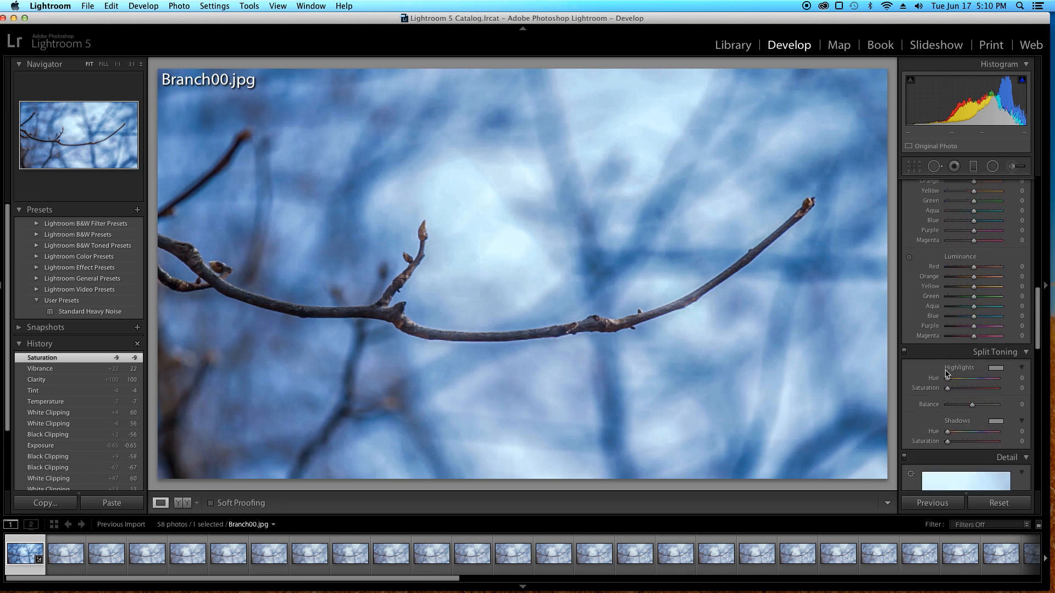
scroll(946, 374, down, 8)
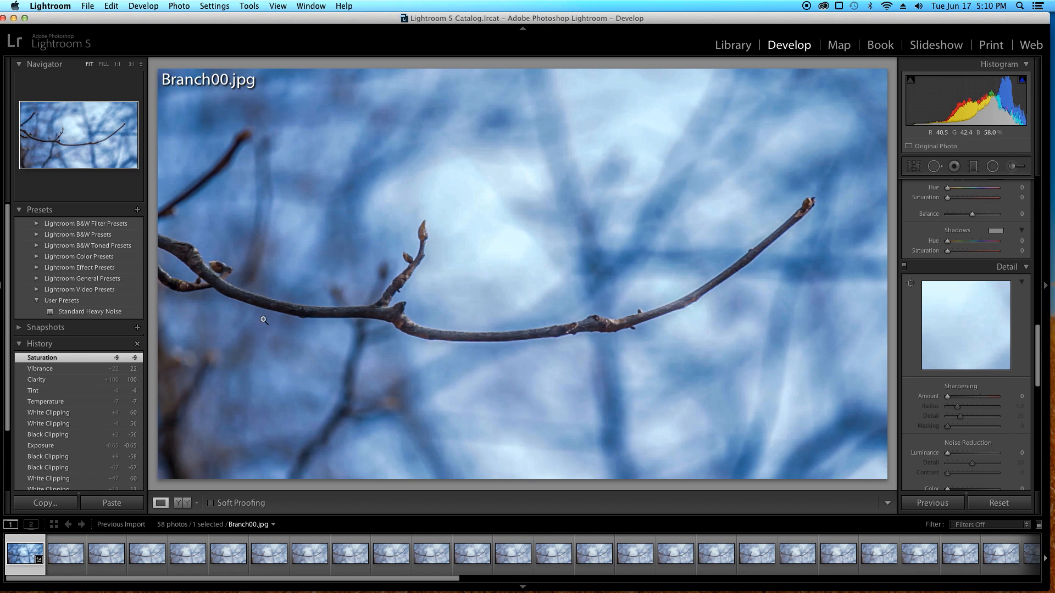
click(276, 358)
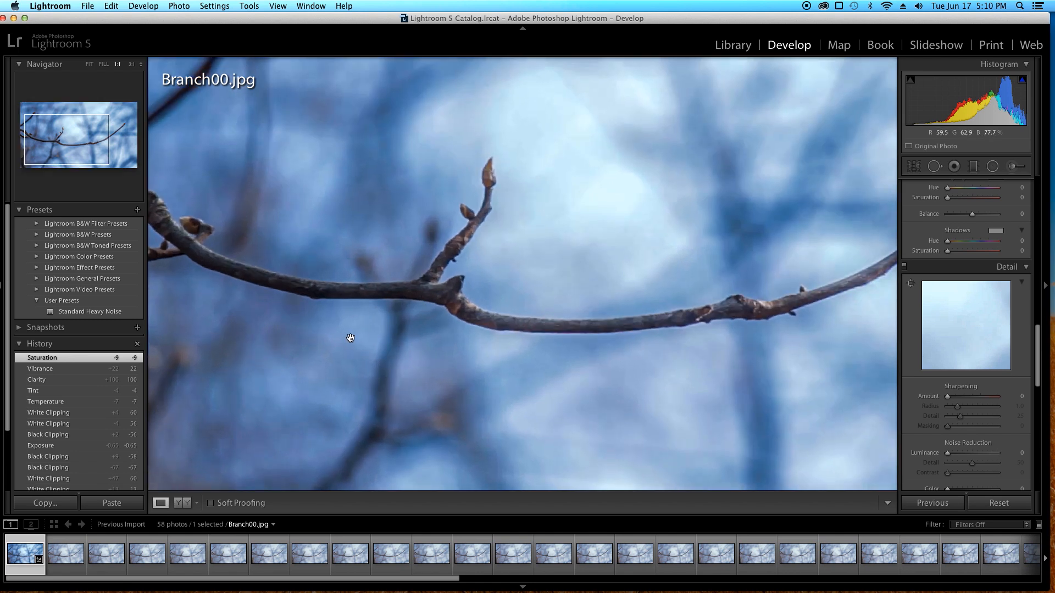
drag(282, 331, 330, 325)
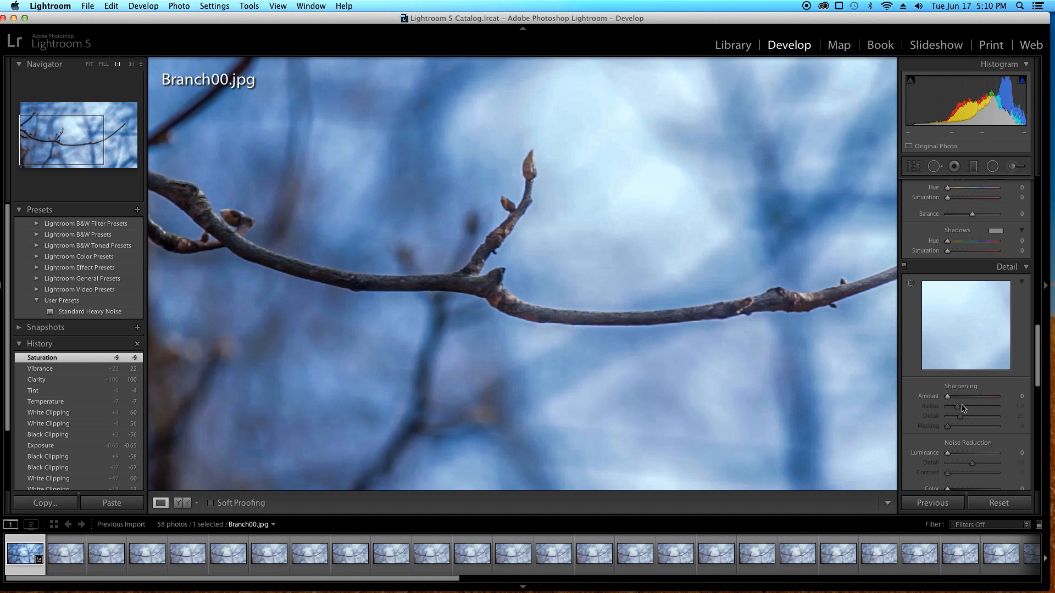
click(1022, 453)
text(20)
key(Return)
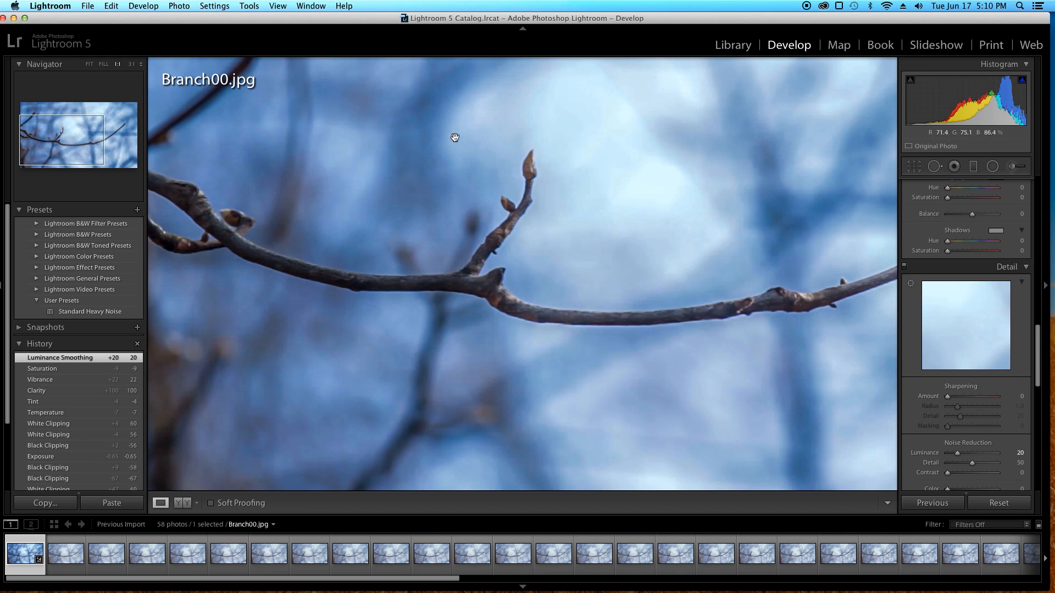
click(1021, 453)
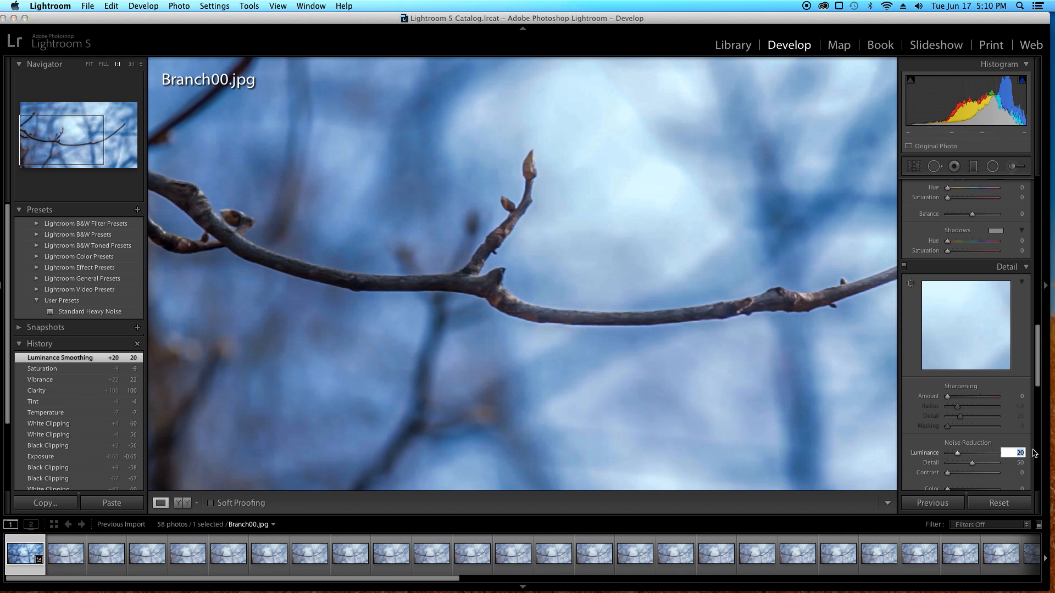
key(Return)
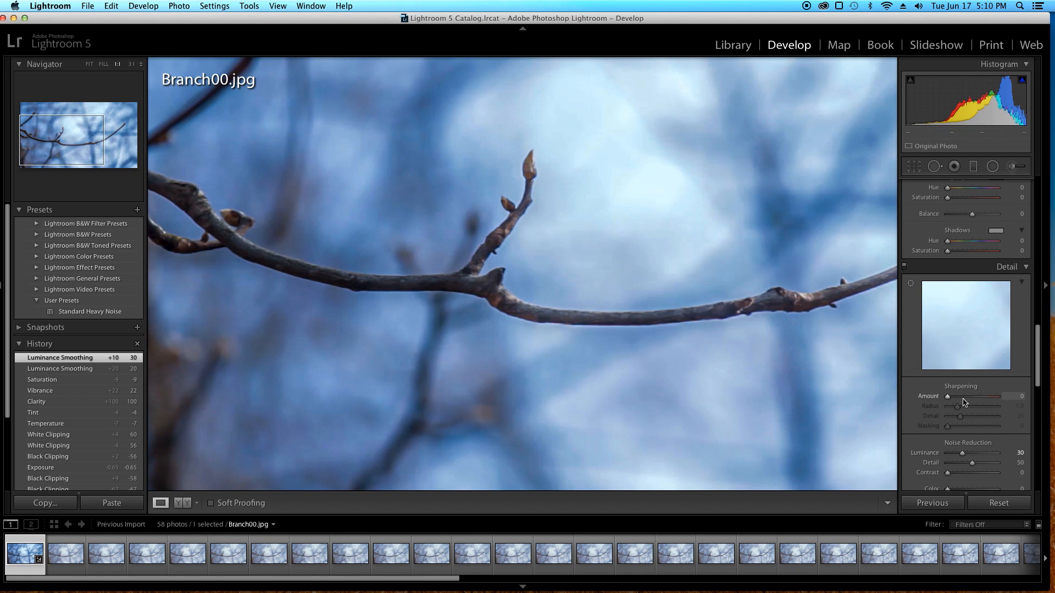
Step: Set the Sharpening amount to 60
drag(948, 396, 976, 397)
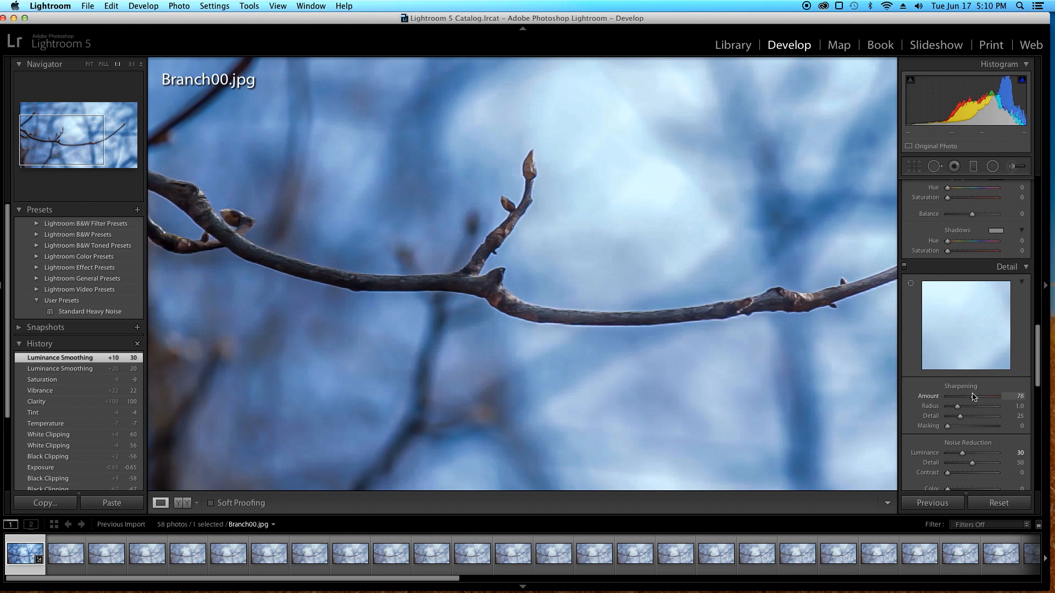
click(1016, 396)
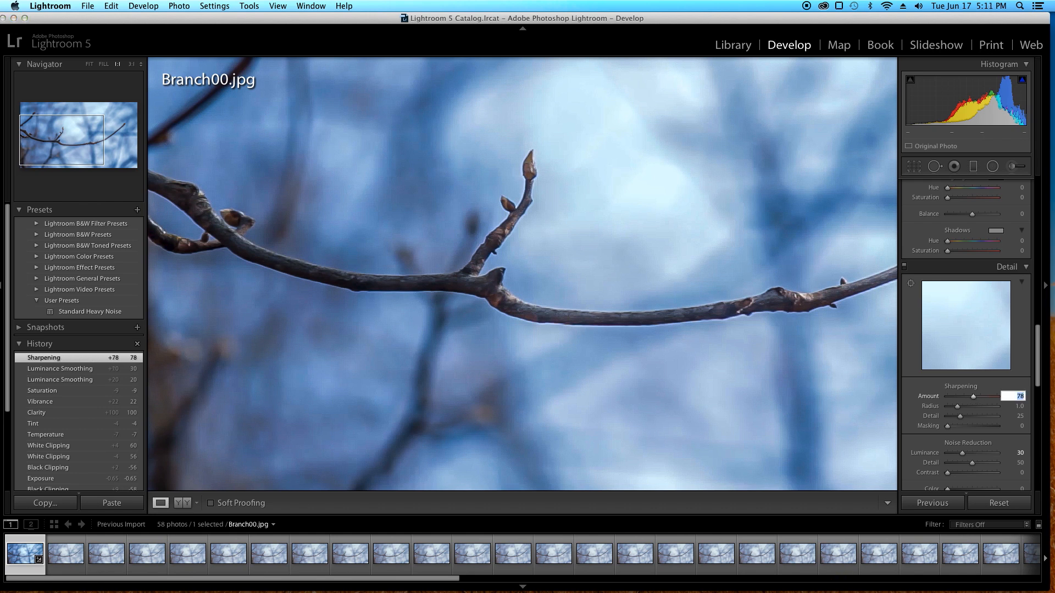
text(60)
key(Return)
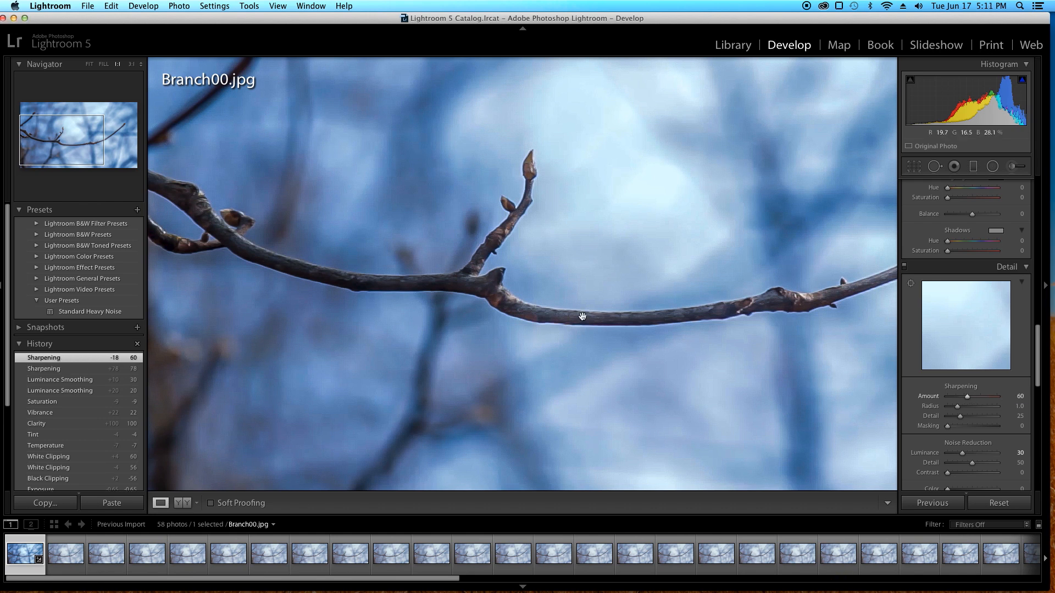
Step: Set the sharpening Masking to 60, using the mask preview of the whole photo to limit sharpening to the branch edges
click(583, 317)
key(alt)
drag(948, 427, 996, 433)
key(alt)
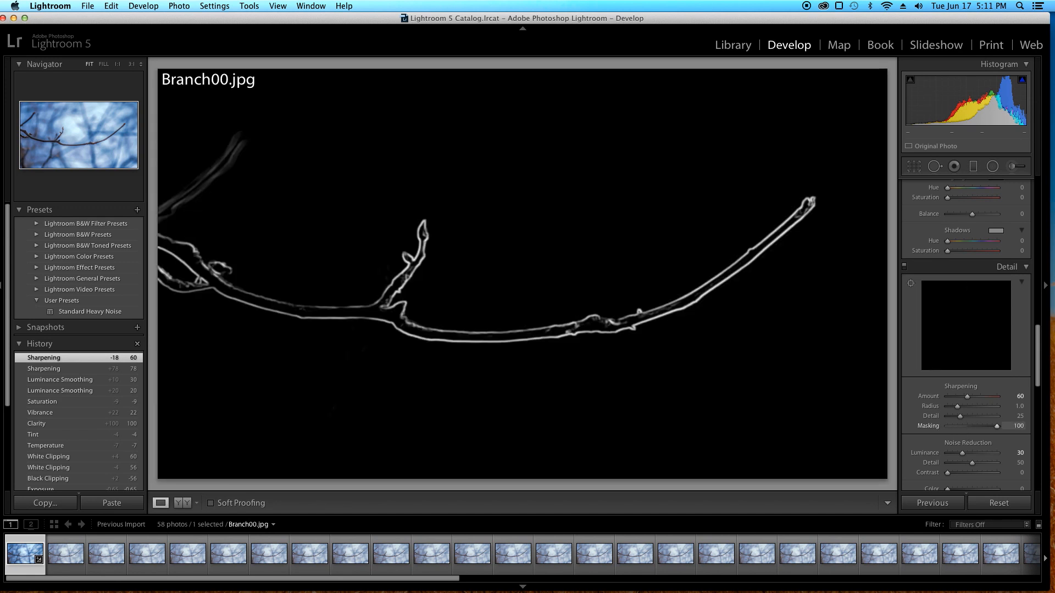
mouse_move(997, 427)
mouse_down()
mouse_move(971, 437)
mouse_move(978, 429)
mouse_up()
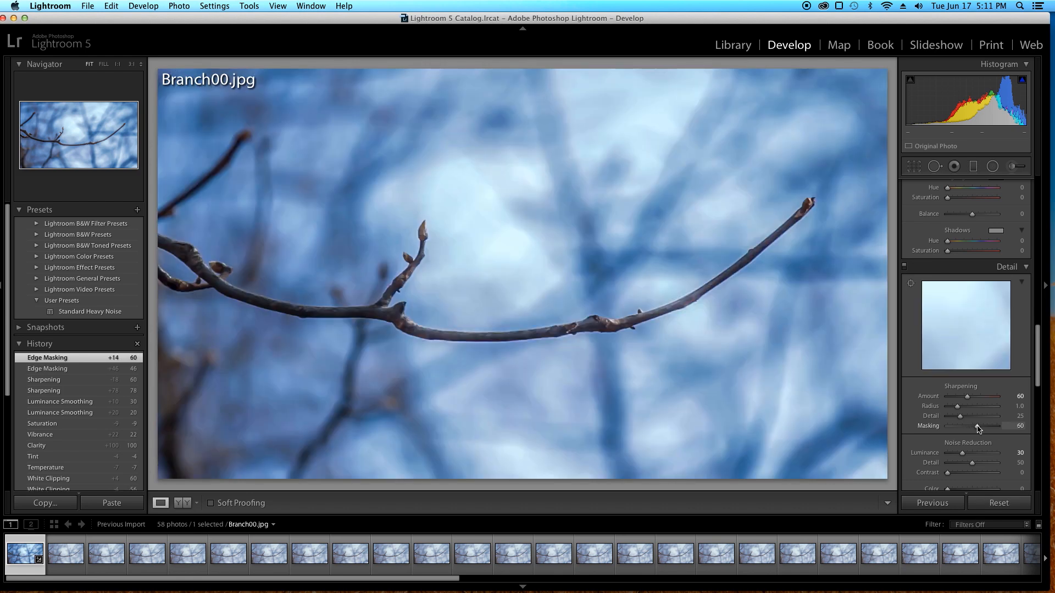
Step: Enable profile corrections and chromatic aberration removal in the lens corrections
scroll(928, 419, down, 2)
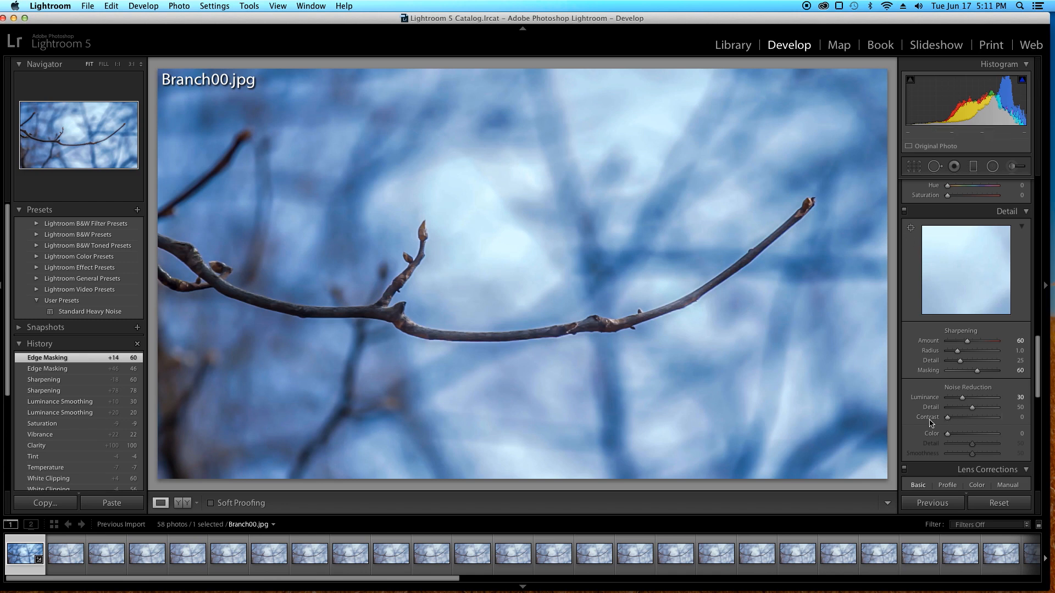
scroll(925, 423, down, 3)
scroll(927, 423, down, 3)
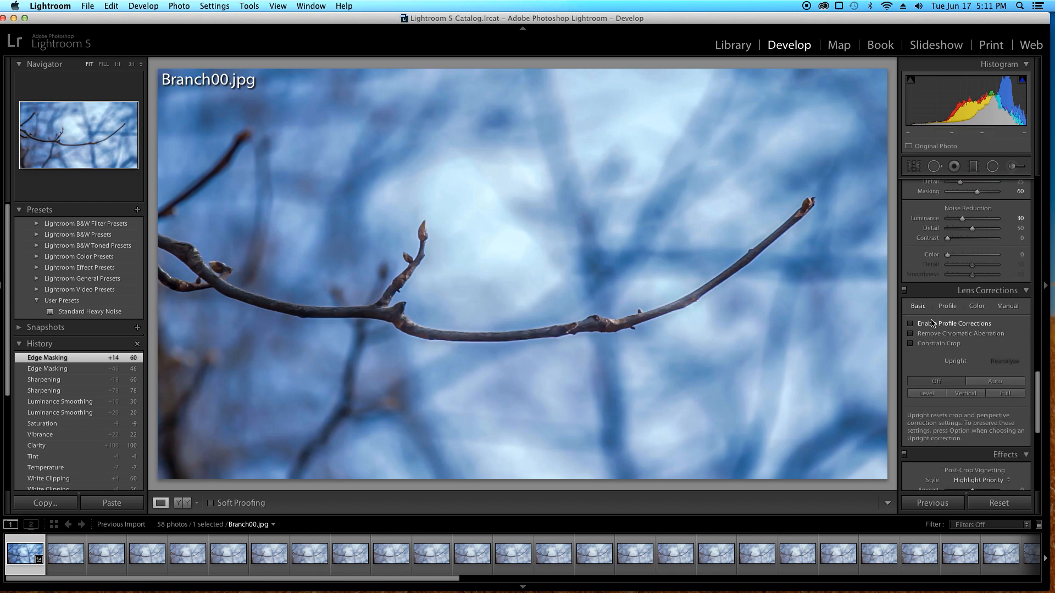
click(911, 324)
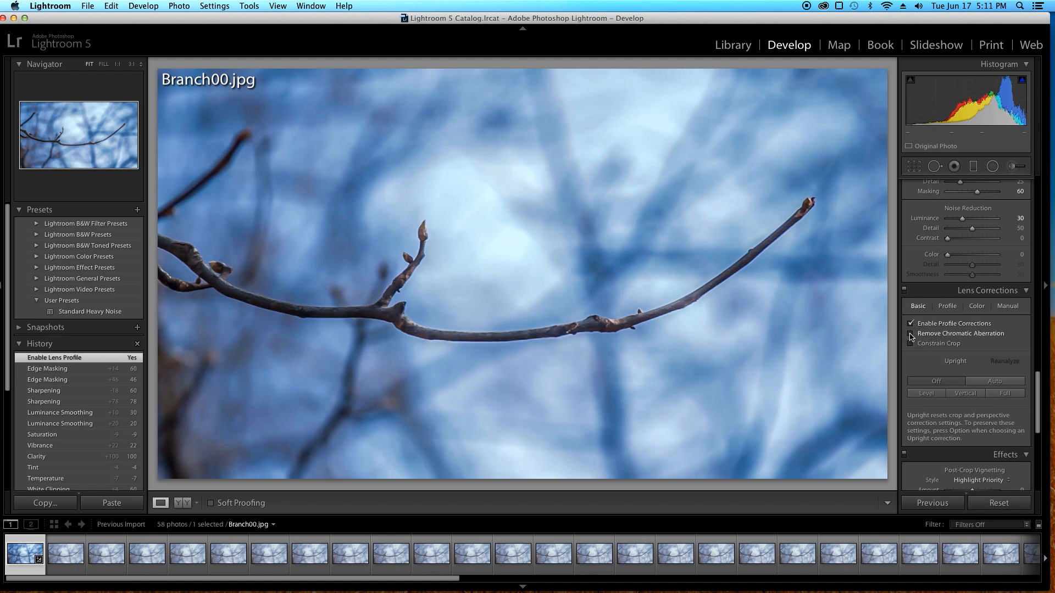
click(910, 334)
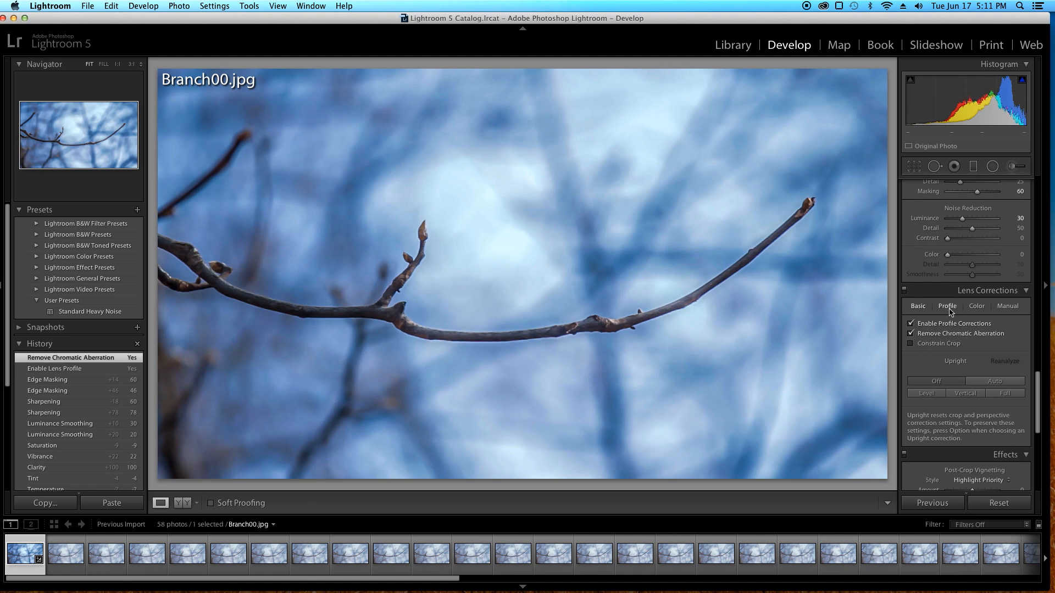
Step: Choose Canon as the make for the lens correction profile
click(951, 306)
click(979, 360)
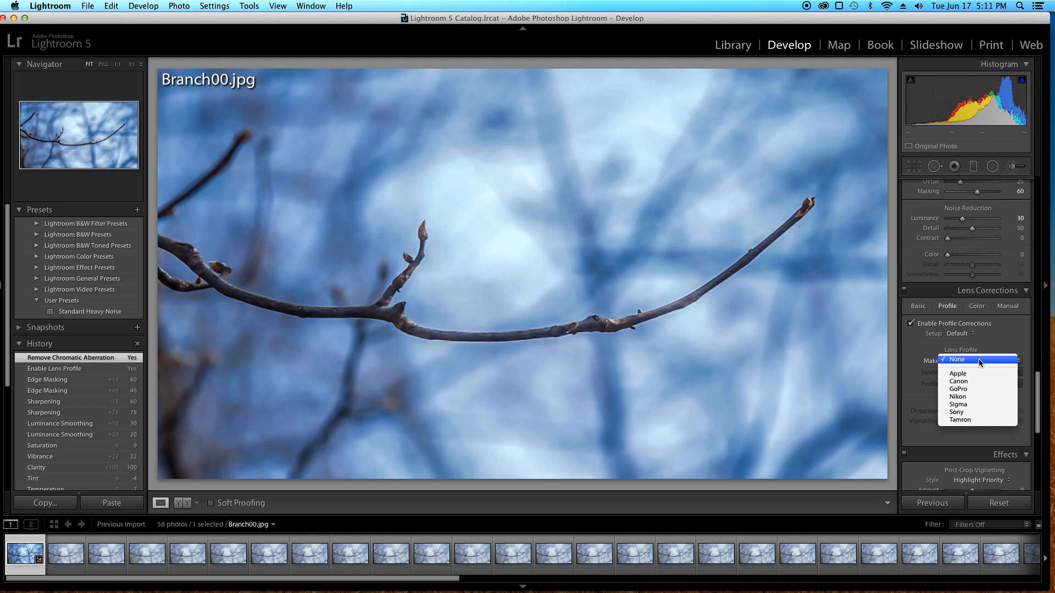
click(984, 385)
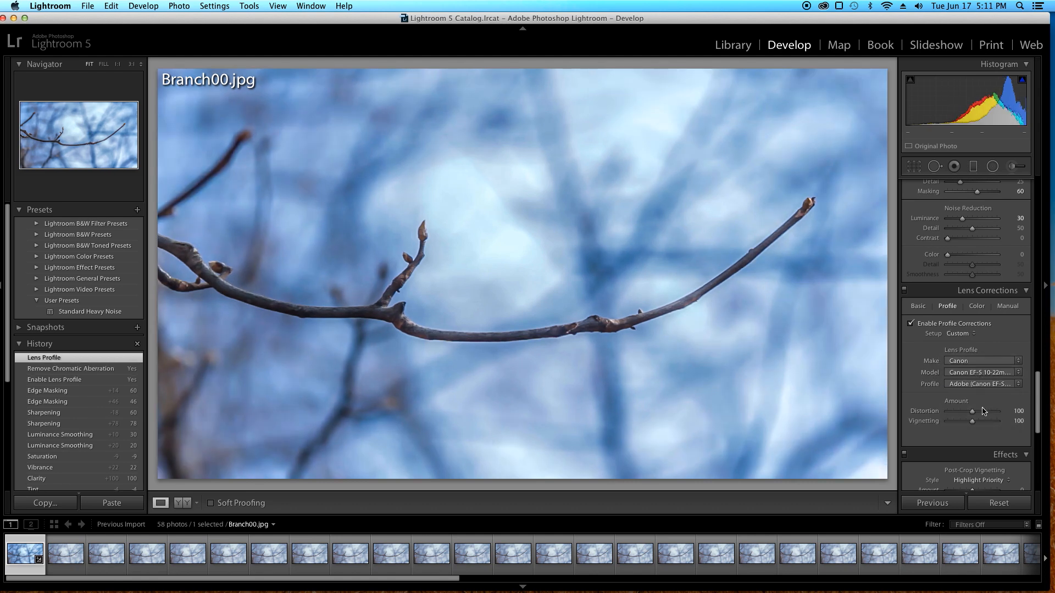
Step: Darken the photo's edges with a Highlight Priority post-crop vignette, setting its Amount to -42
scroll(931, 387, down, 5)
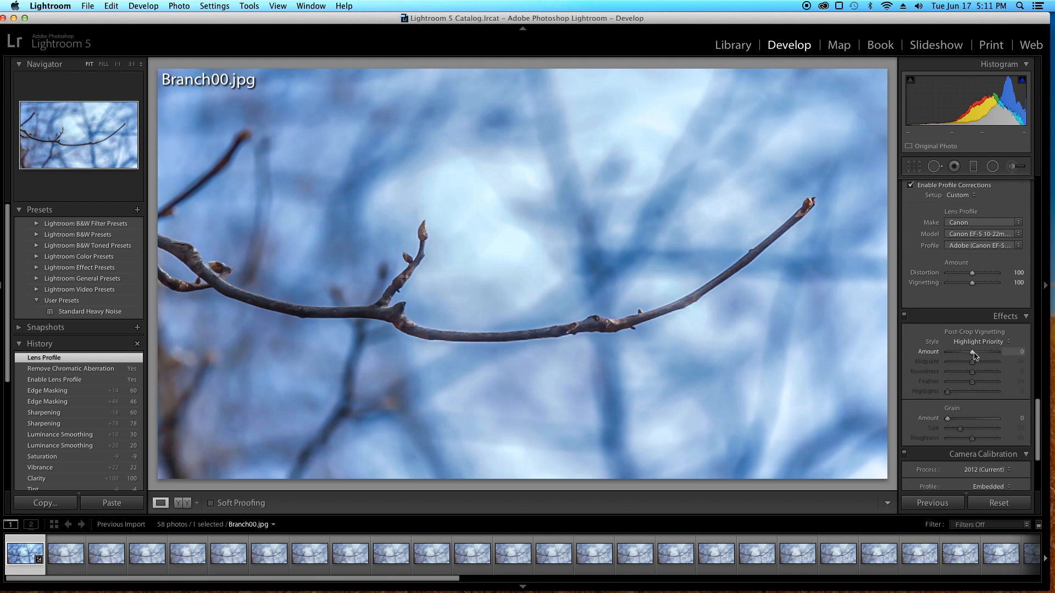
drag(973, 352, 963, 352)
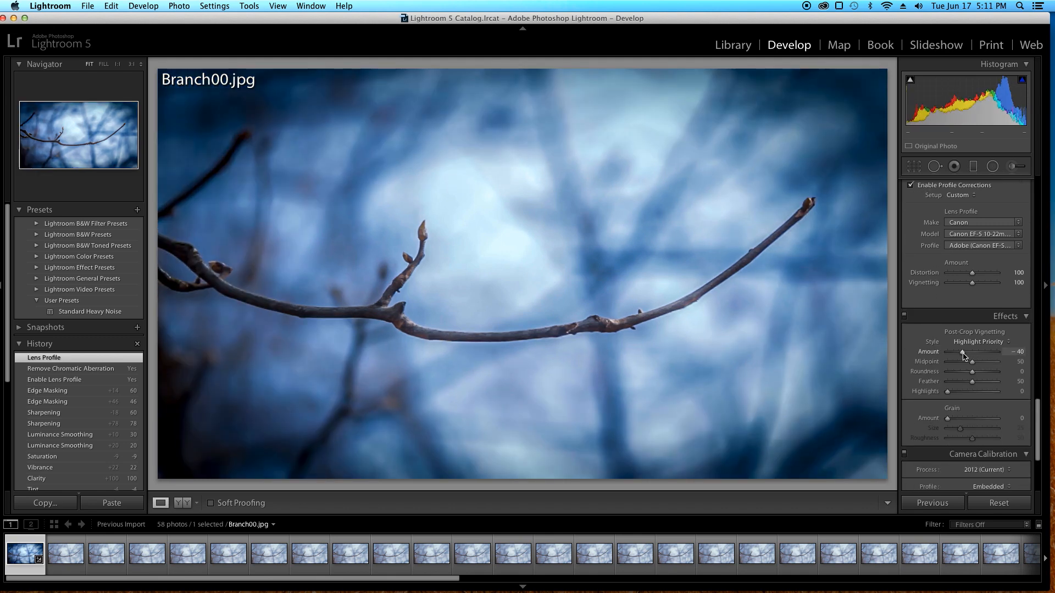
drag(963, 354, 962, 354)
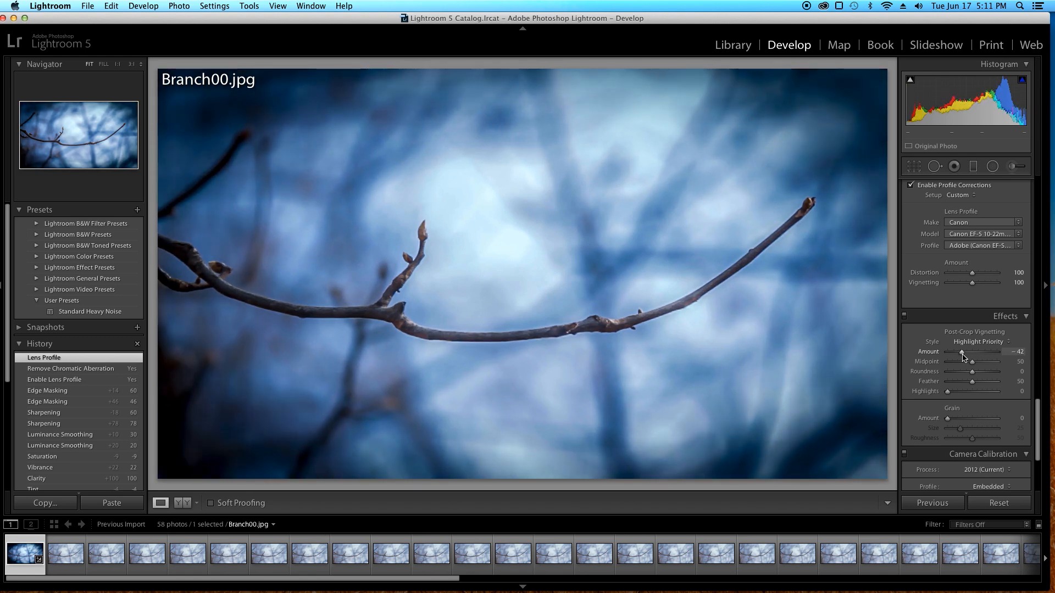
Step: Set the post-crop vignette's Amount to -47 and its Feather to 81
drag(962, 358, 963, 361)
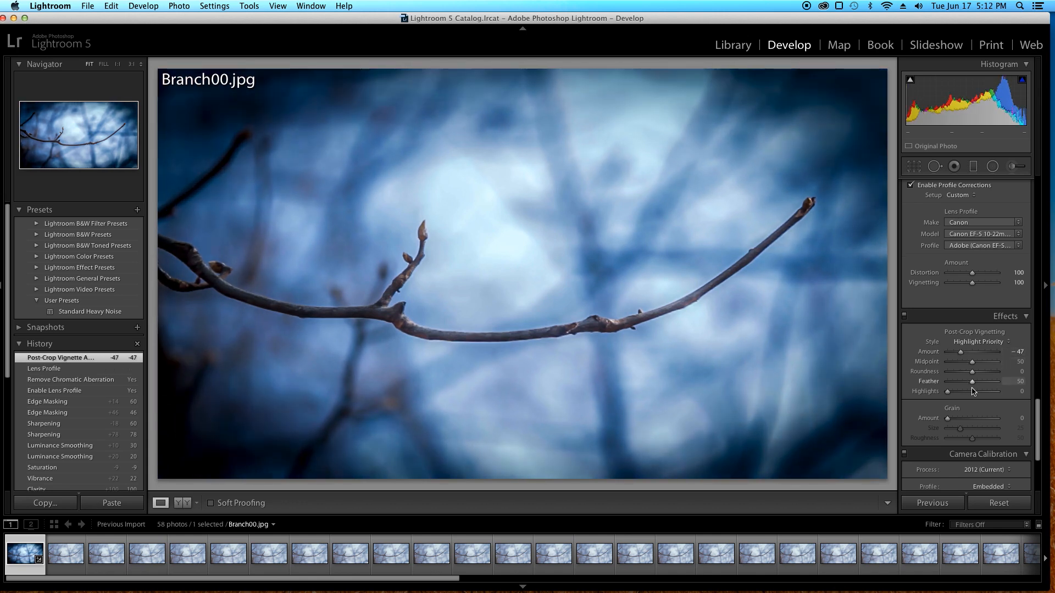
drag(972, 383, 988, 385)
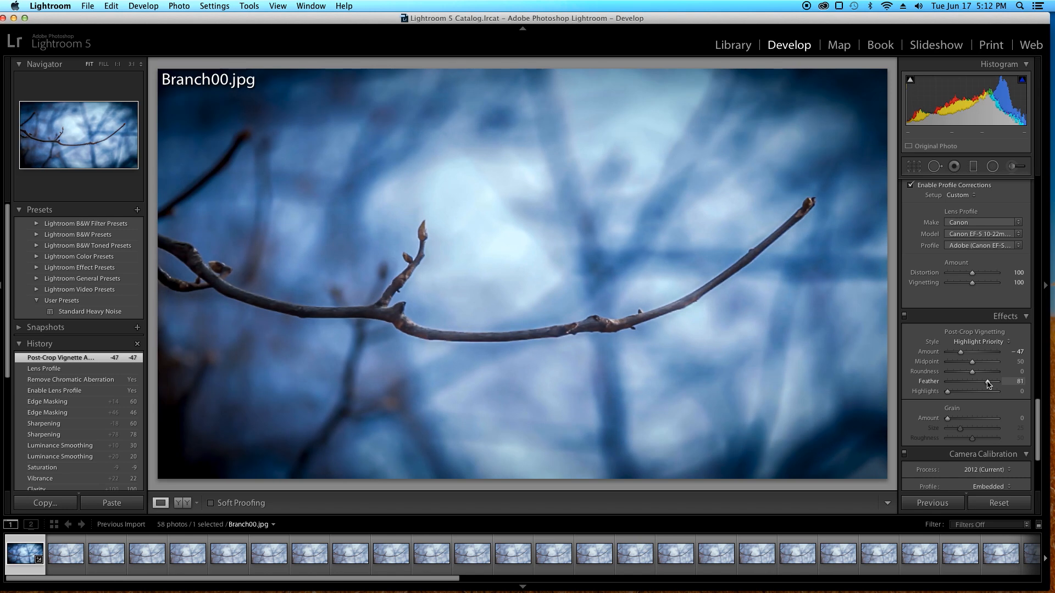
drag(962, 356, 962, 360)
Step: Add film grain to the photo with an Amount of 20
click(979, 419)
mouse_move(979, 419)
mouse_down()
mouse_move(950, 418)
mouse_move(960, 424)
mouse_up()
click(1017, 419)
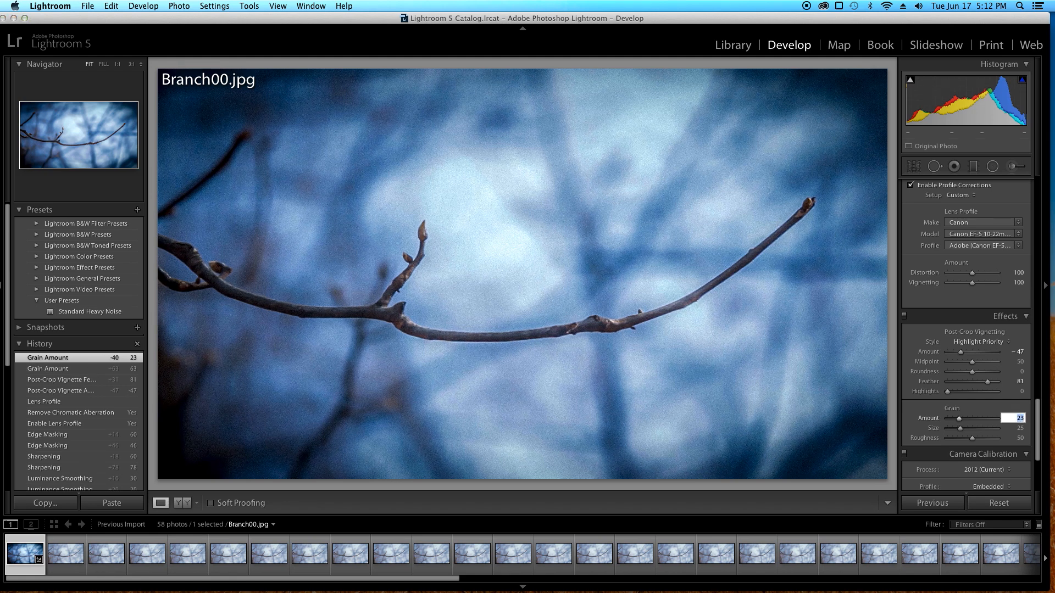
text(20)
key(Return)
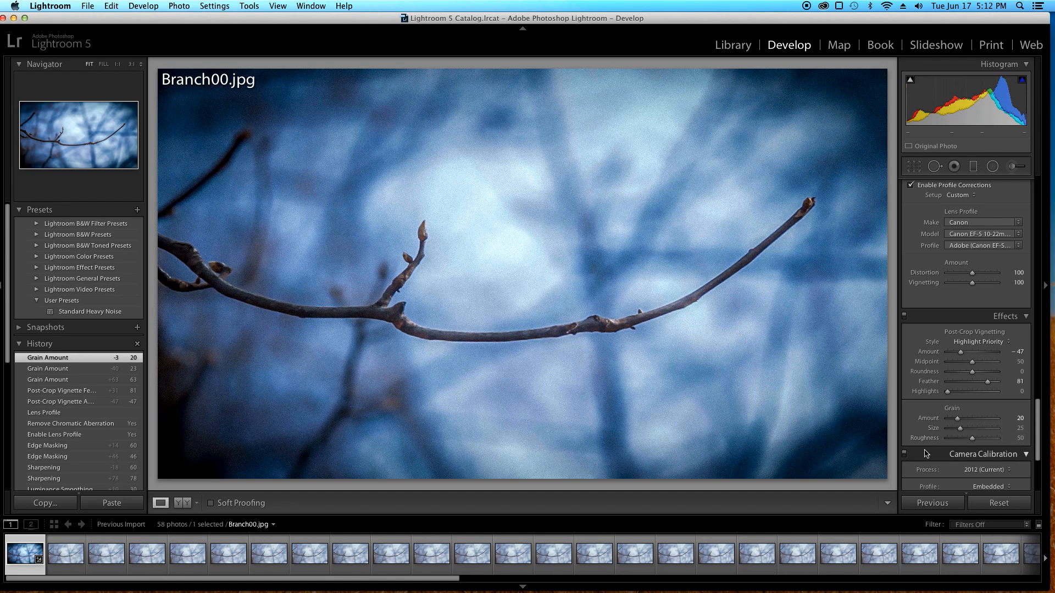
Step: Shift the camera calibration's Blue Primary Hue to -7 and raise its Saturation to +24
scroll(984, 417, down, 5)
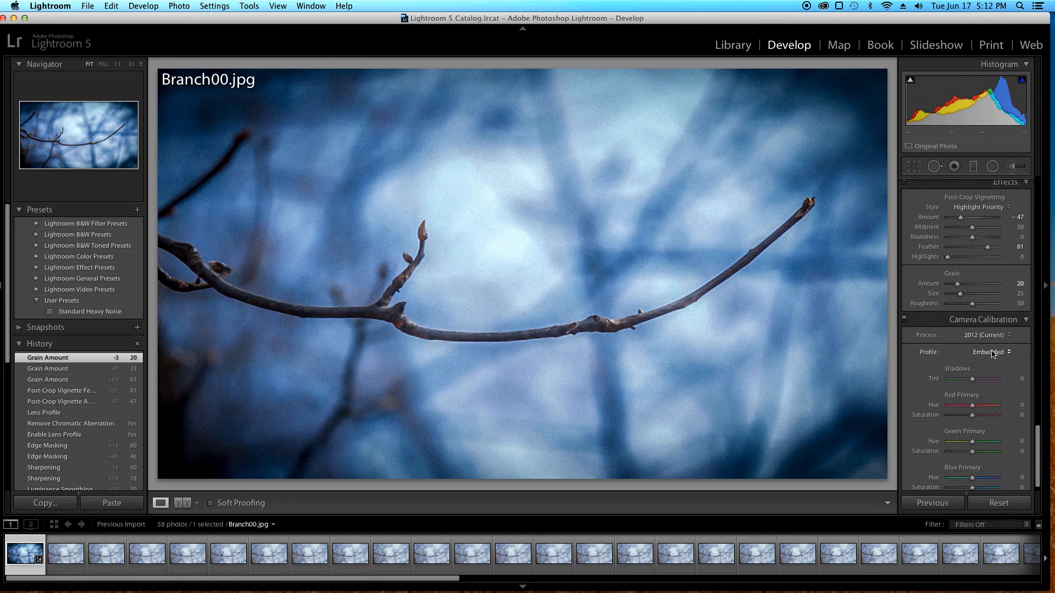
click(992, 352)
click(992, 353)
click(974, 333)
click(925, 354)
scroll(975, 477, down, 1)
mouse_move(973, 468)
mouse_down()
mouse_move(991, 472)
mouse_move(973, 476)
mouse_up()
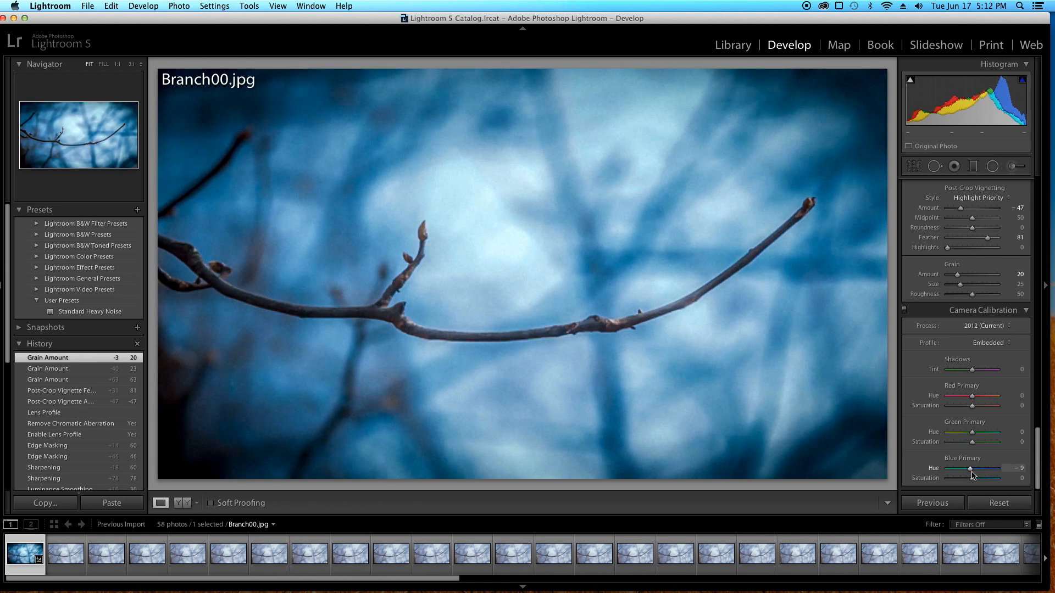
drag(972, 478, 978, 479)
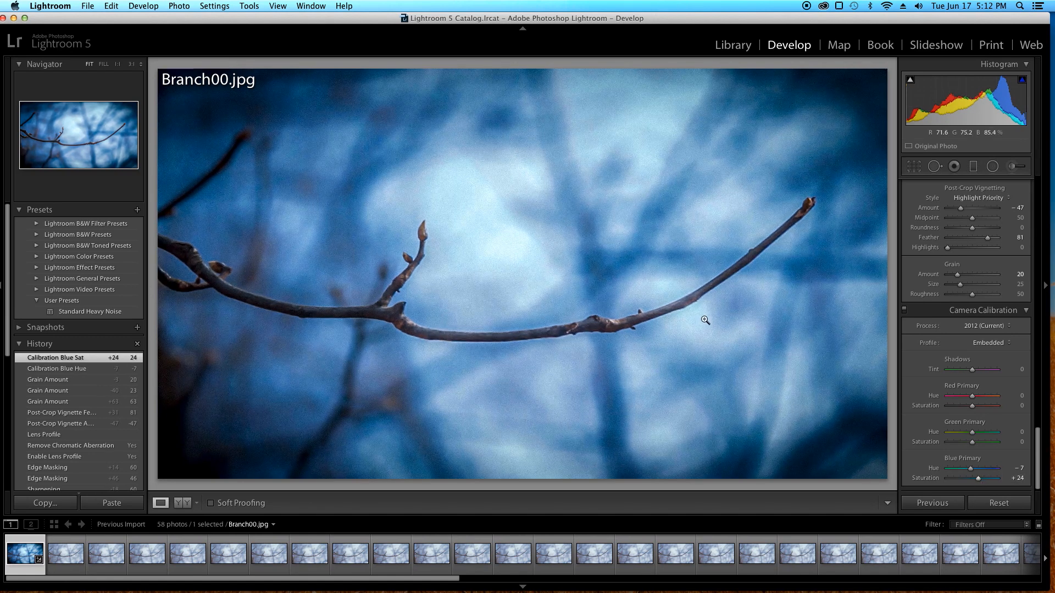
Step: Inspect the graded branch up close and compare the whole photo before and after the adjustments
click(449, 265)
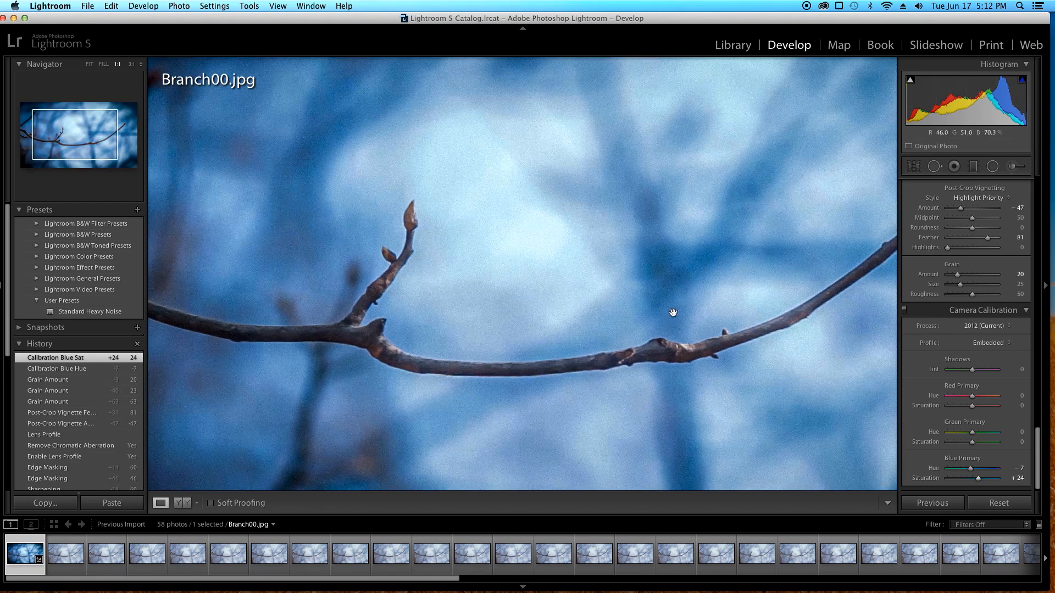
click(655, 266)
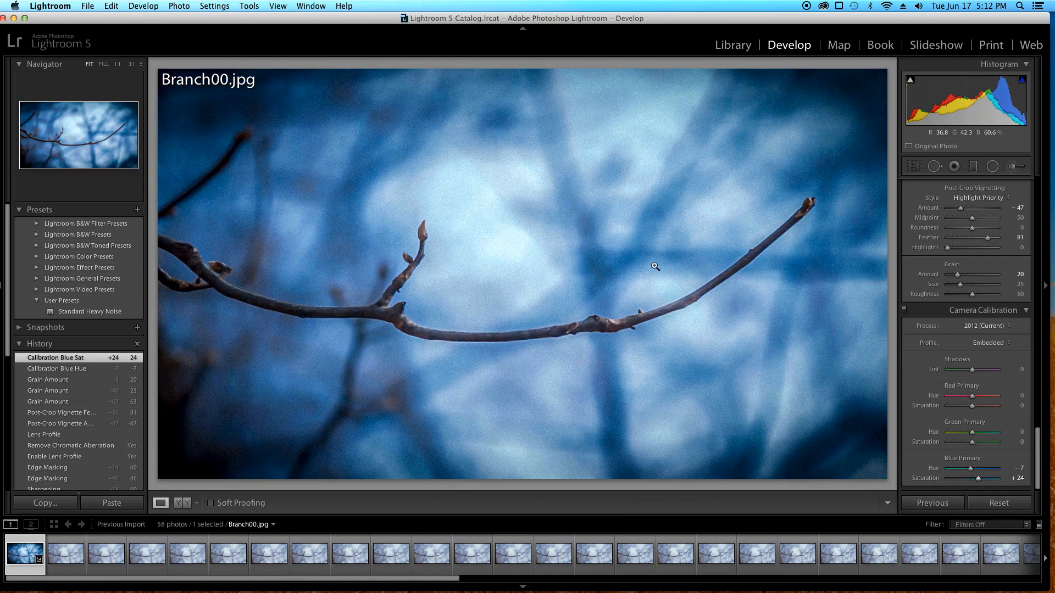
key(backslash)
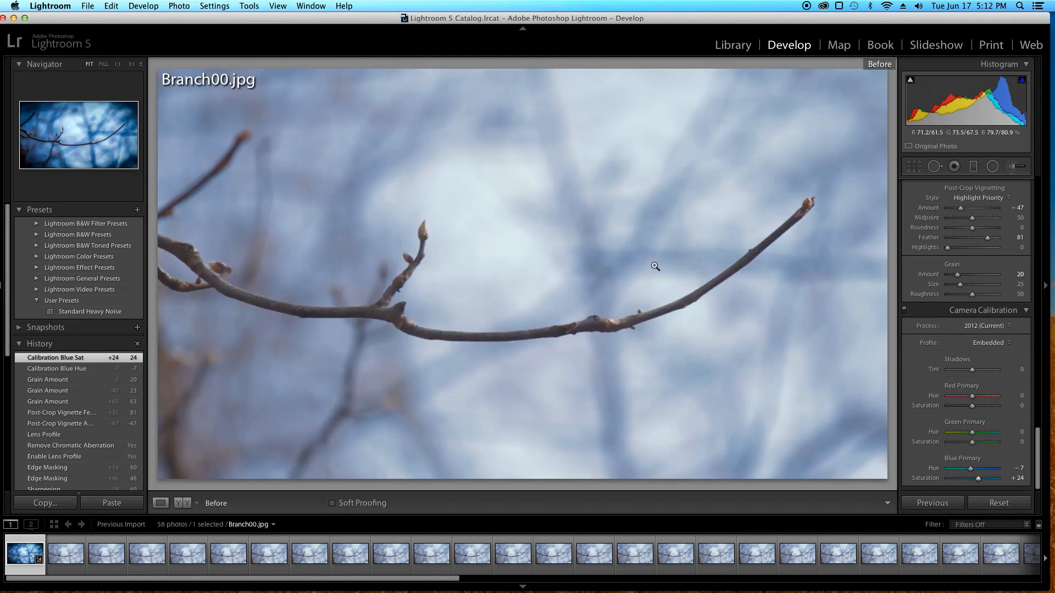
key(backslash)
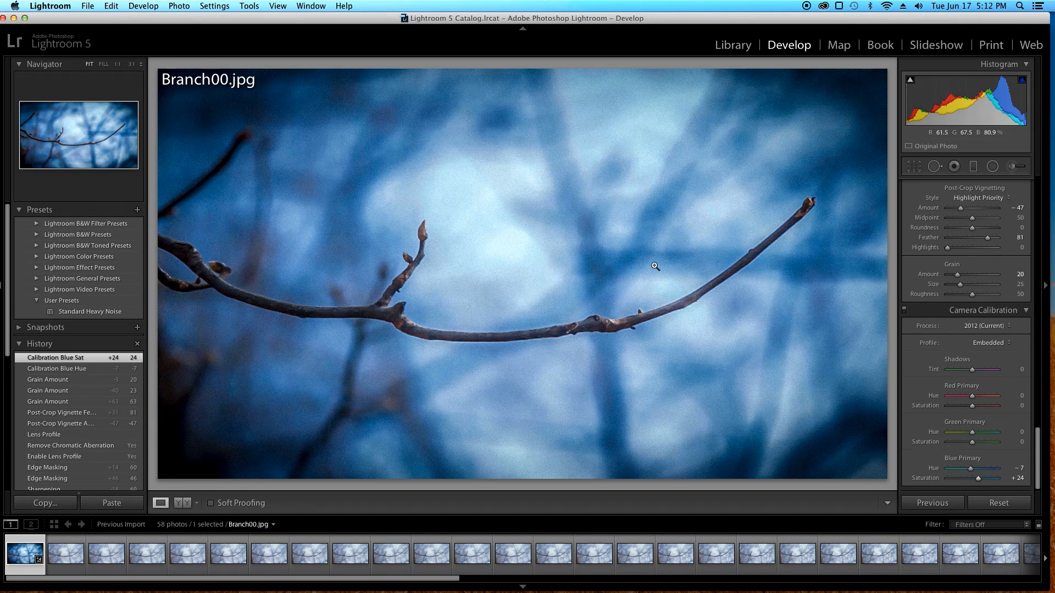
key(backslash)
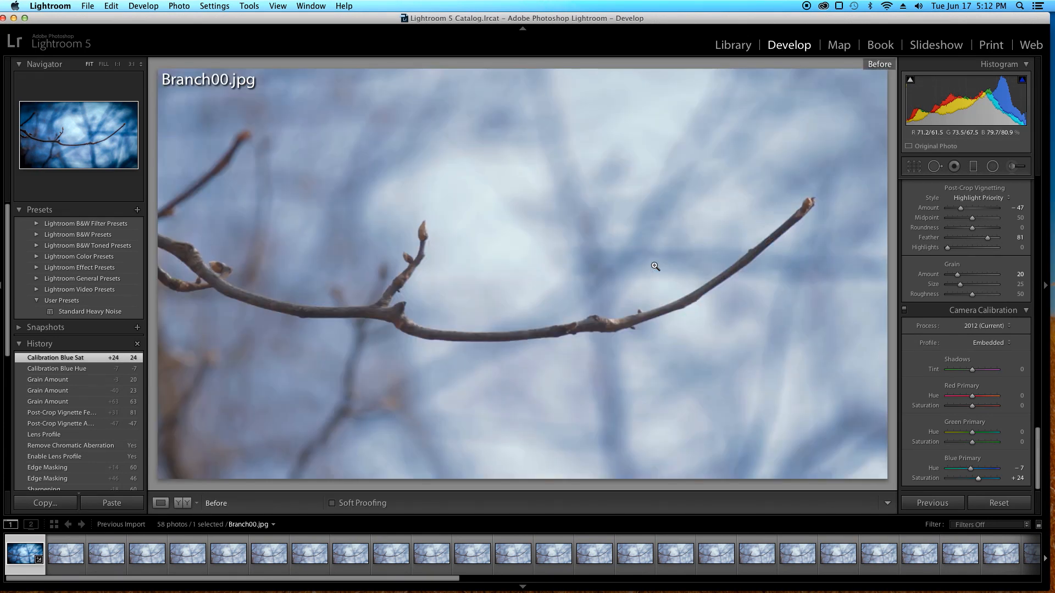
key(backslash)
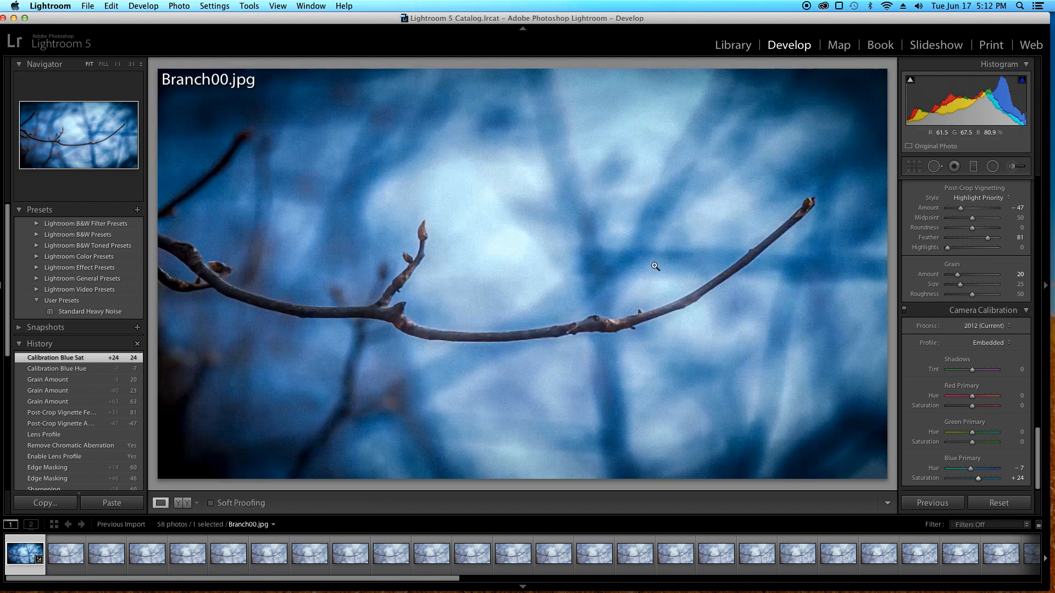
key(backslash)
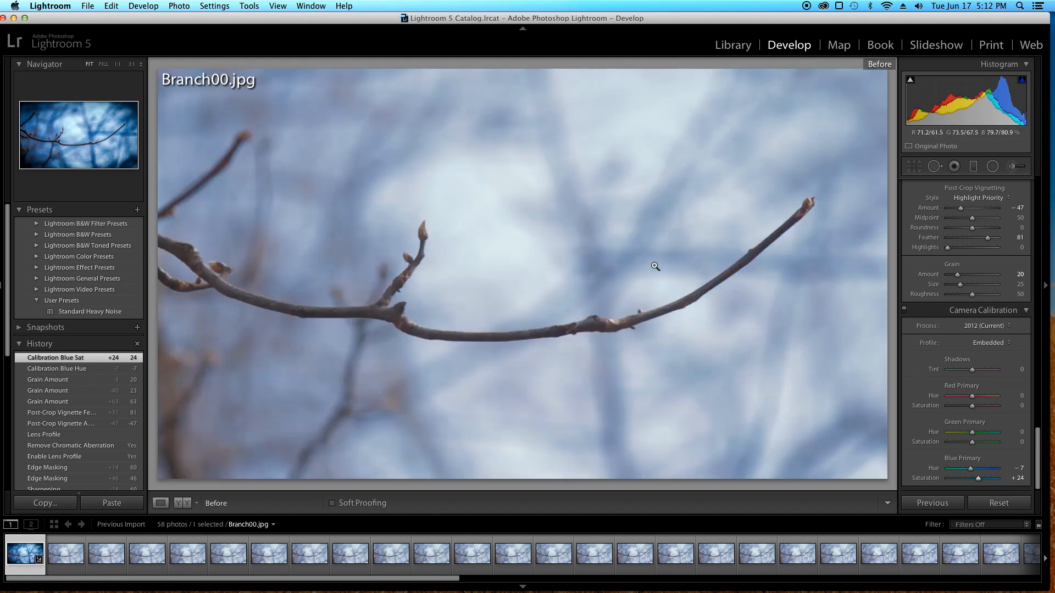
key(backslash)
key(backslash)
key(backslash)
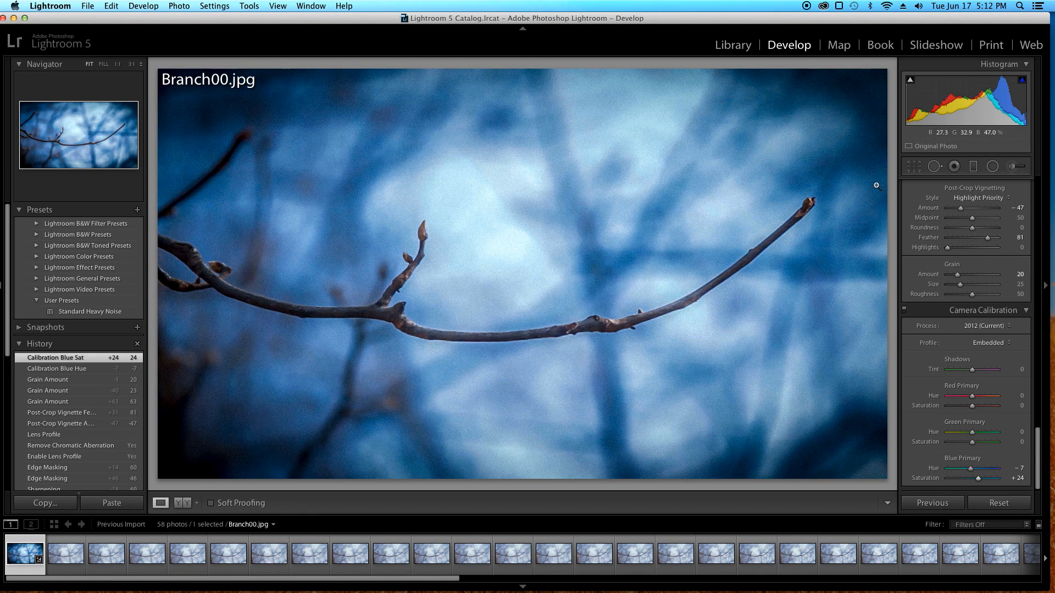
Step: Crop the photo to a custom 2.35 x 1 aspect ratio, nudge the image slightly upward within it, and compare before and after
click(915, 166)
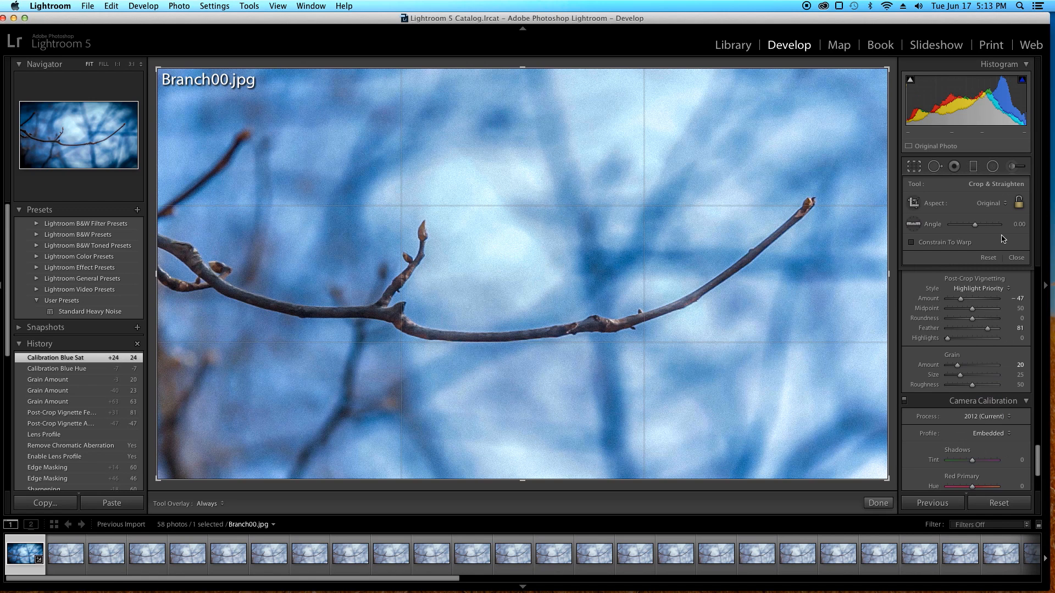
click(989, 204)
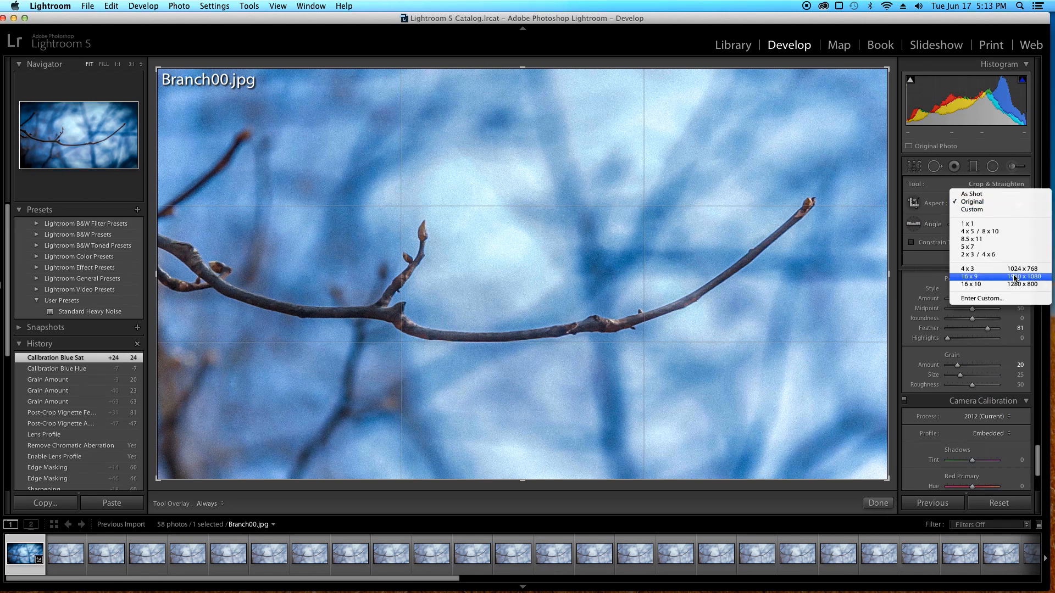
click(982, 299)
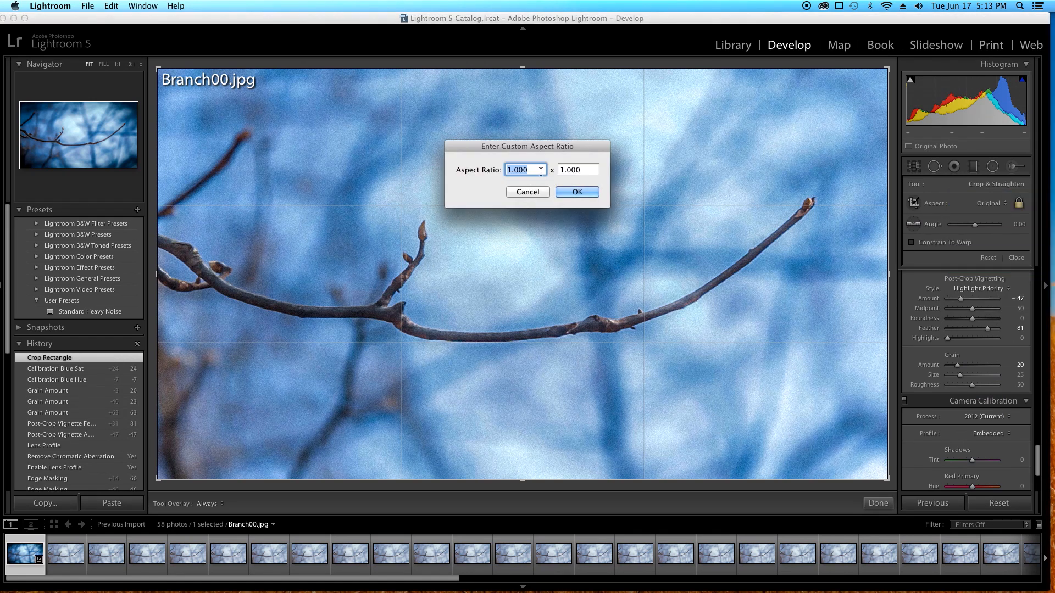
text(2.350)
click(577, 192)
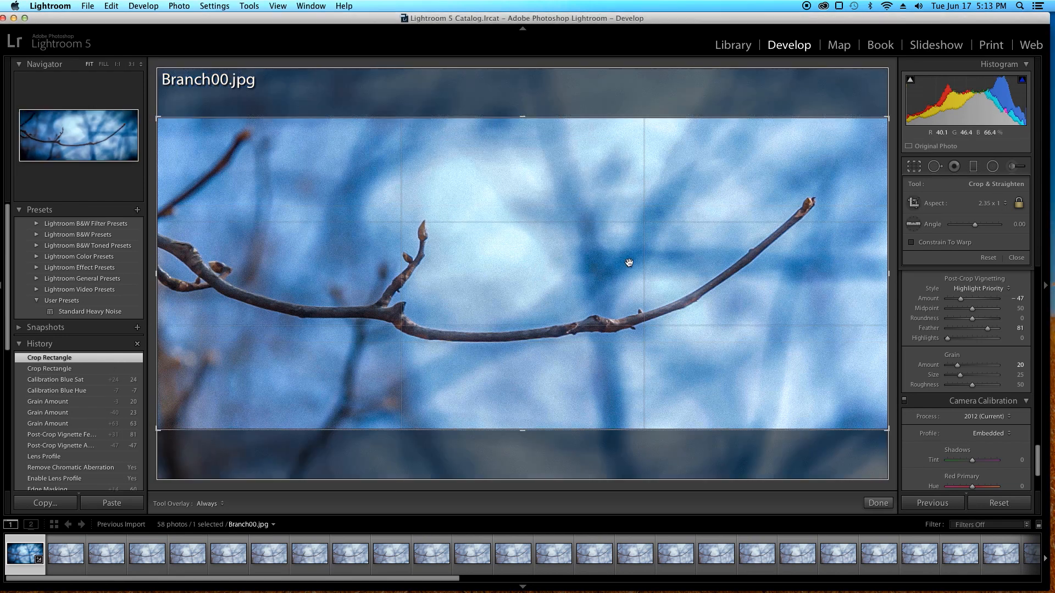
drag(608, 255, 614, 255)
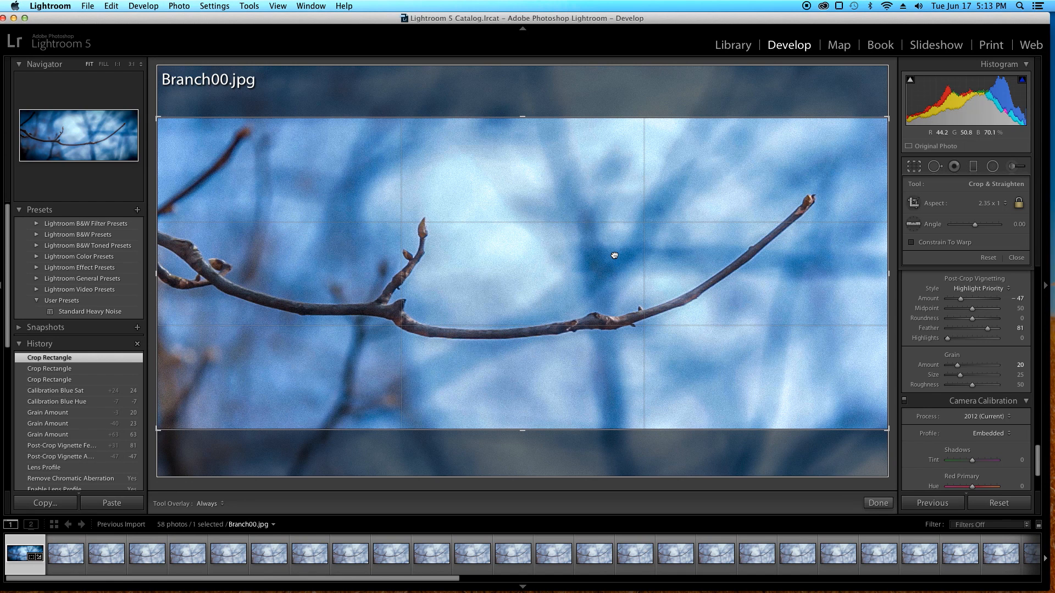
drag(615, 255, 613, 258)
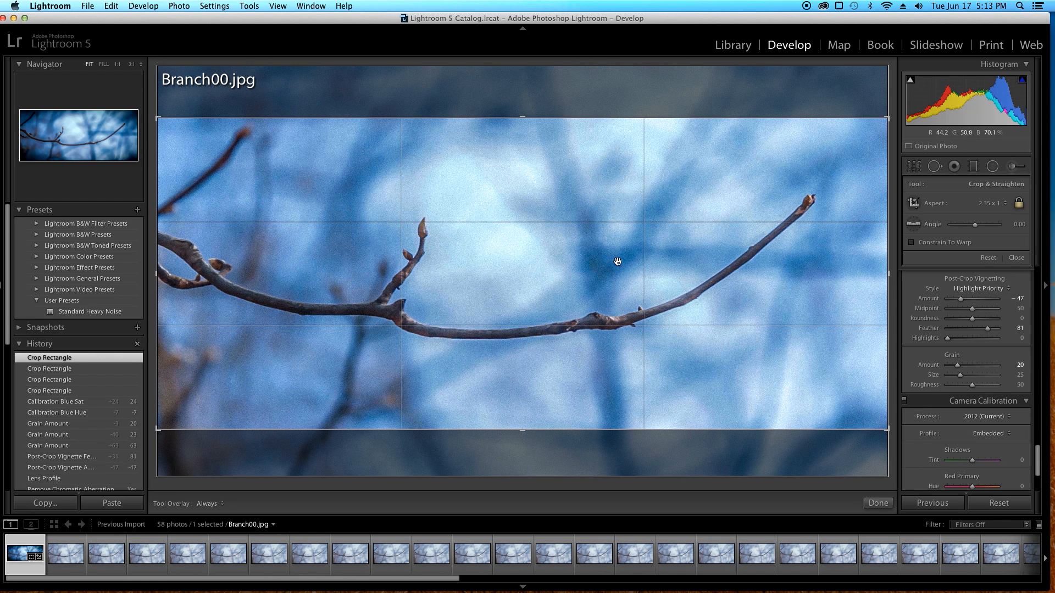
click(878, 503)
key(backslash)
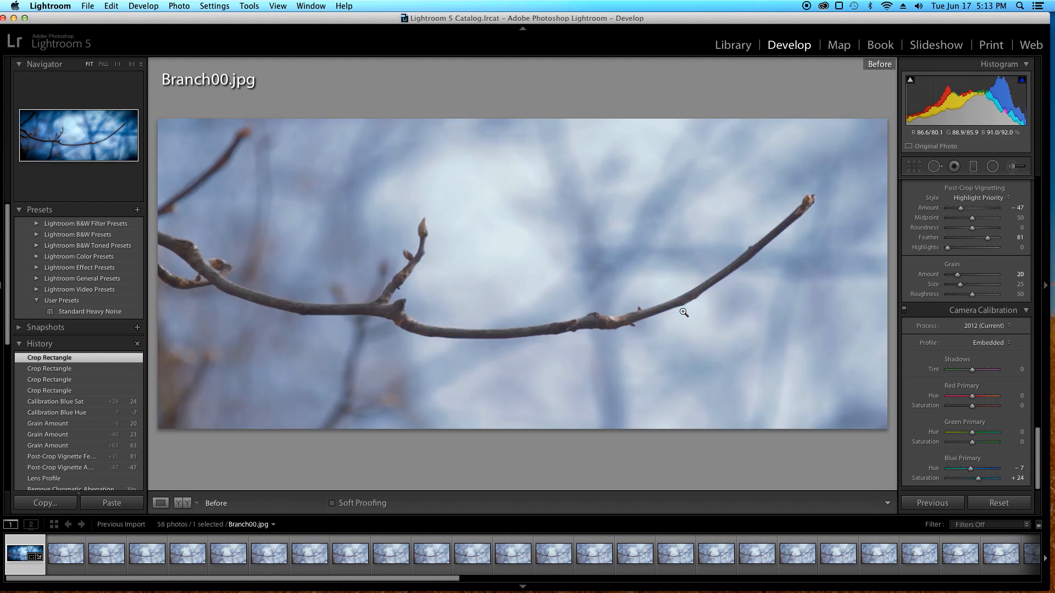
key(backslash)
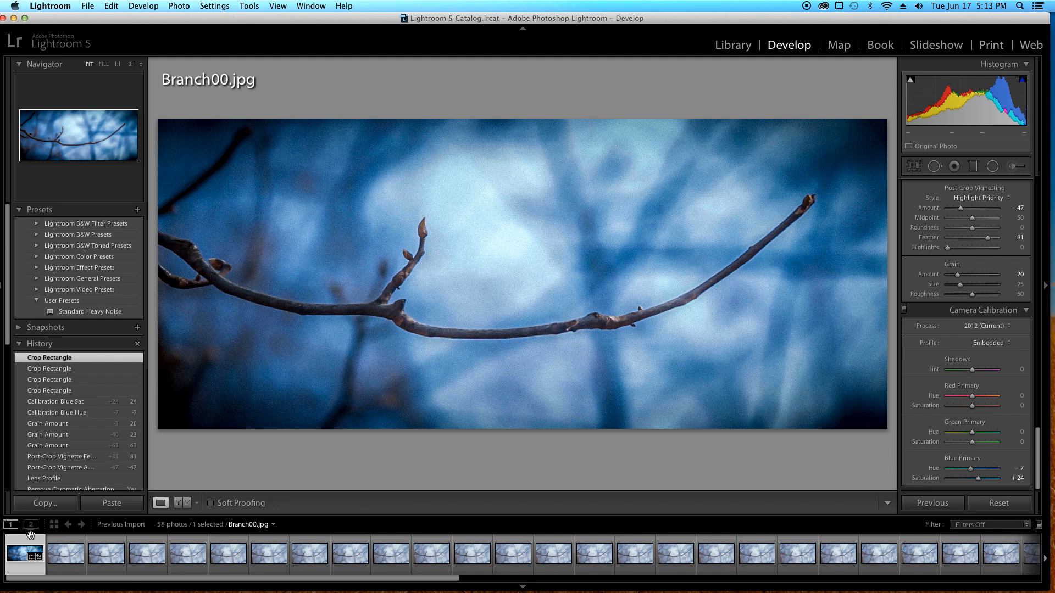
Step: Select all the imported frames and synchronize every develop setting, including the crop, from Branch00.jpg to them
key(super+a)
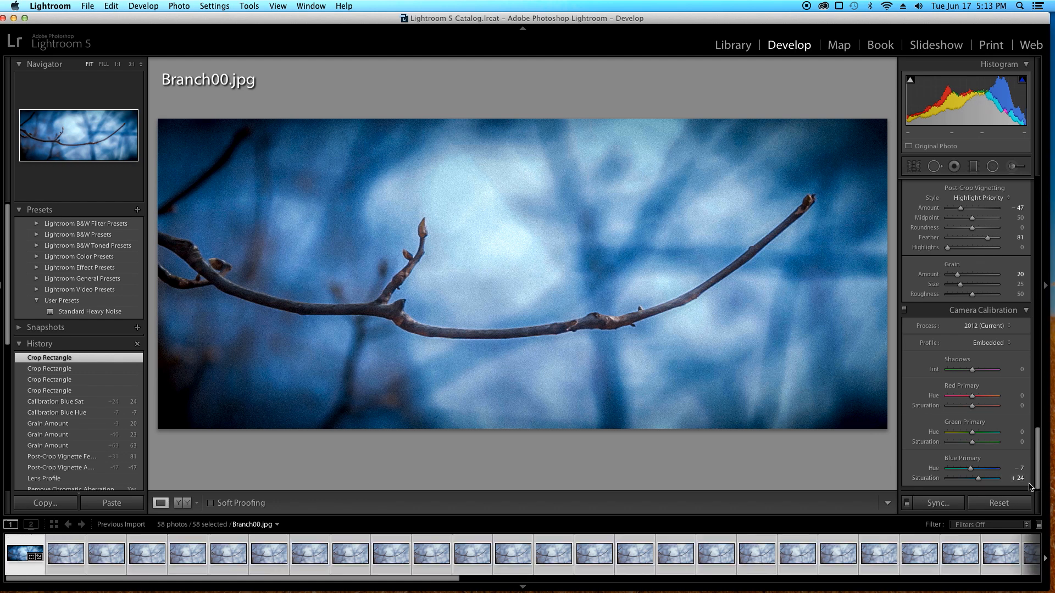
click(938, 503)
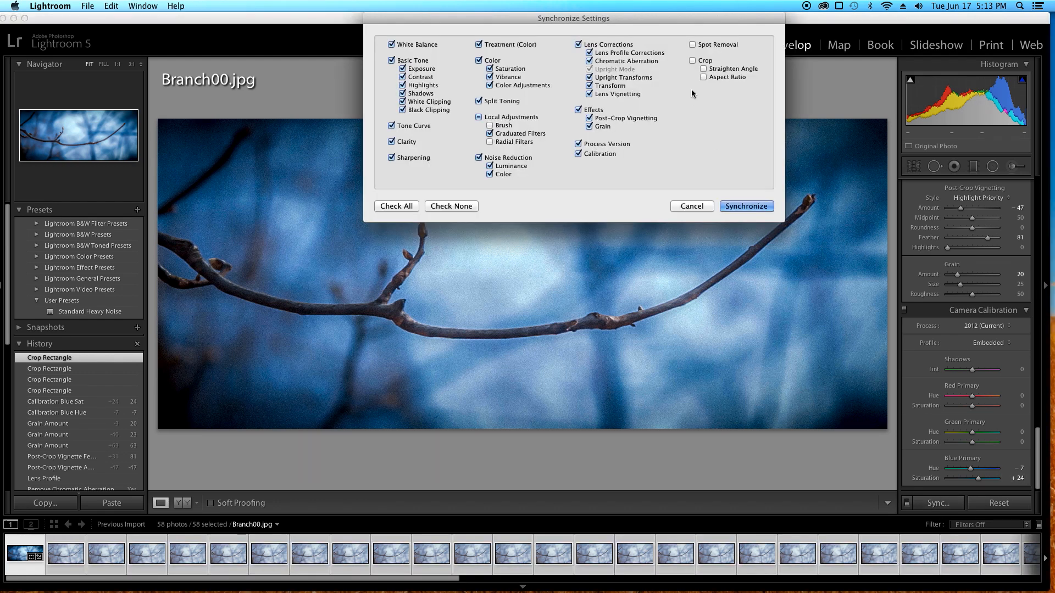
click(692, 60)
click(401, 206)
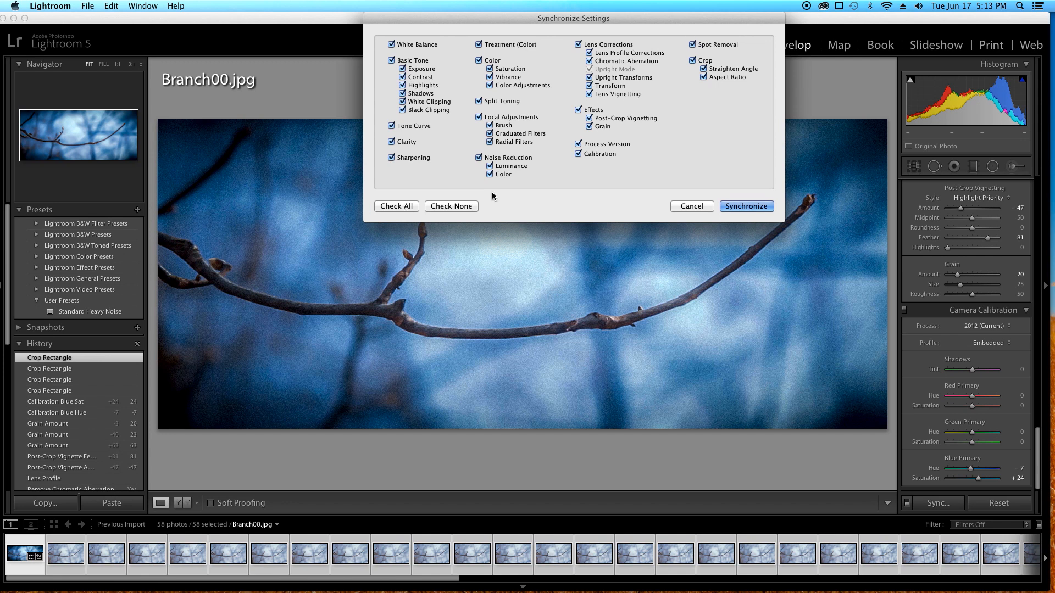
click(747, 207)
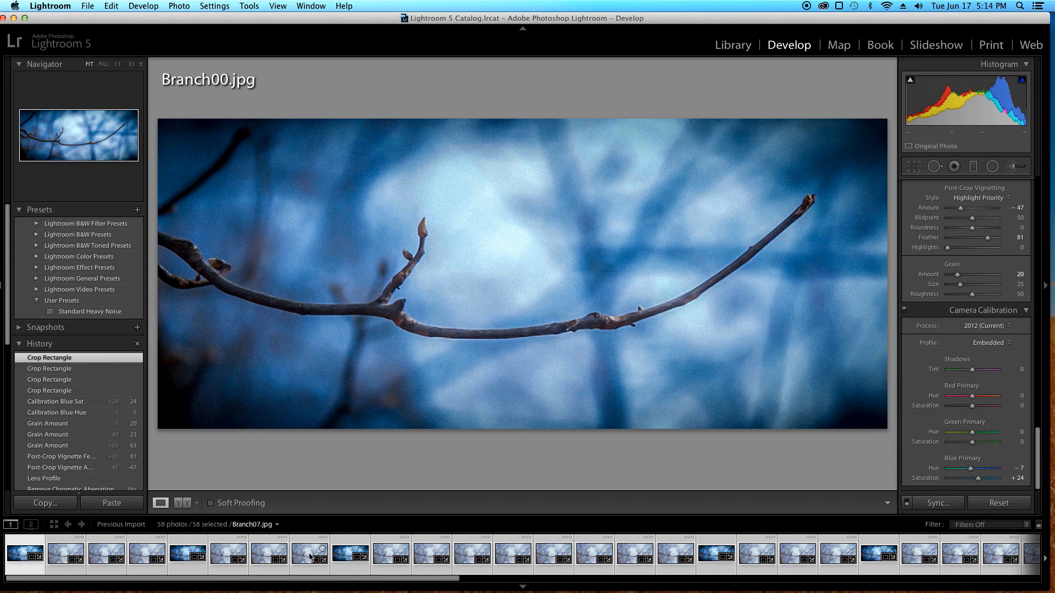
Step: Check the synchronized grade on several frames and along the whole filmstrip, returning to Branch00.jpg
click(182, 557)
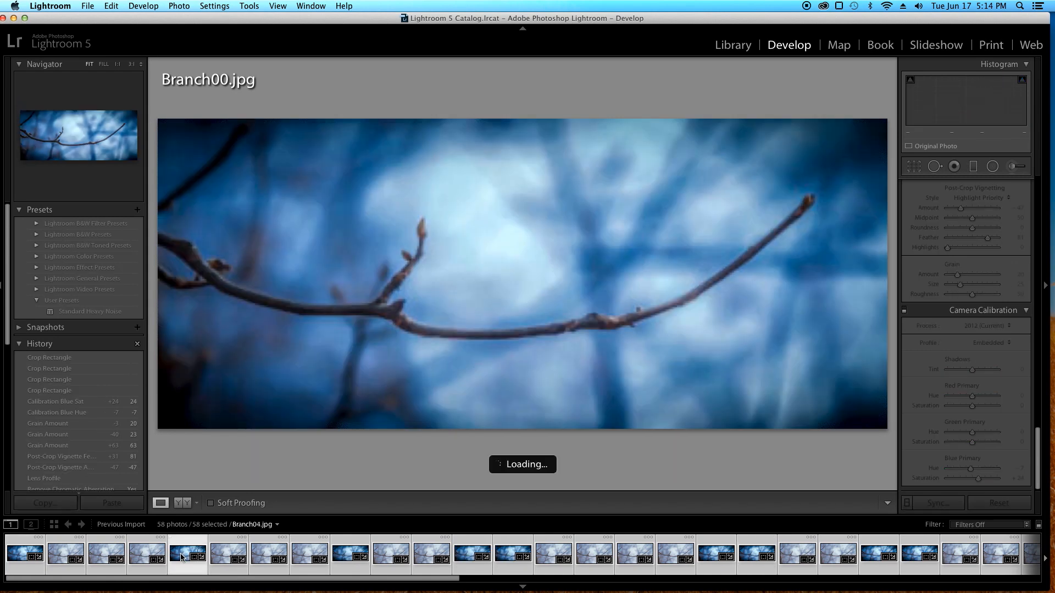
click(18, 553)
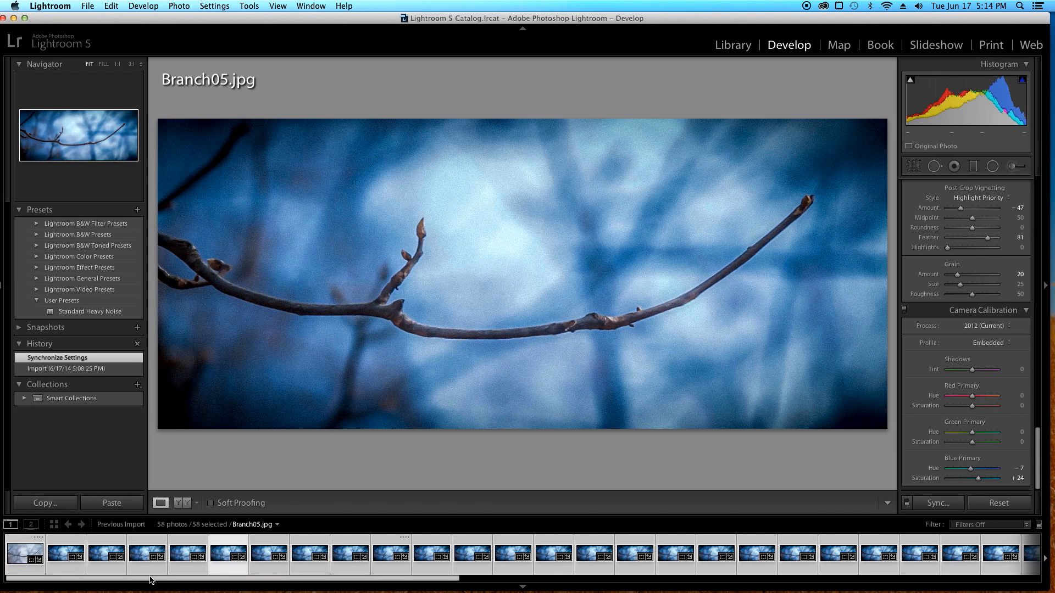
click(26, 551)
drag(75, 584, 888, 574)
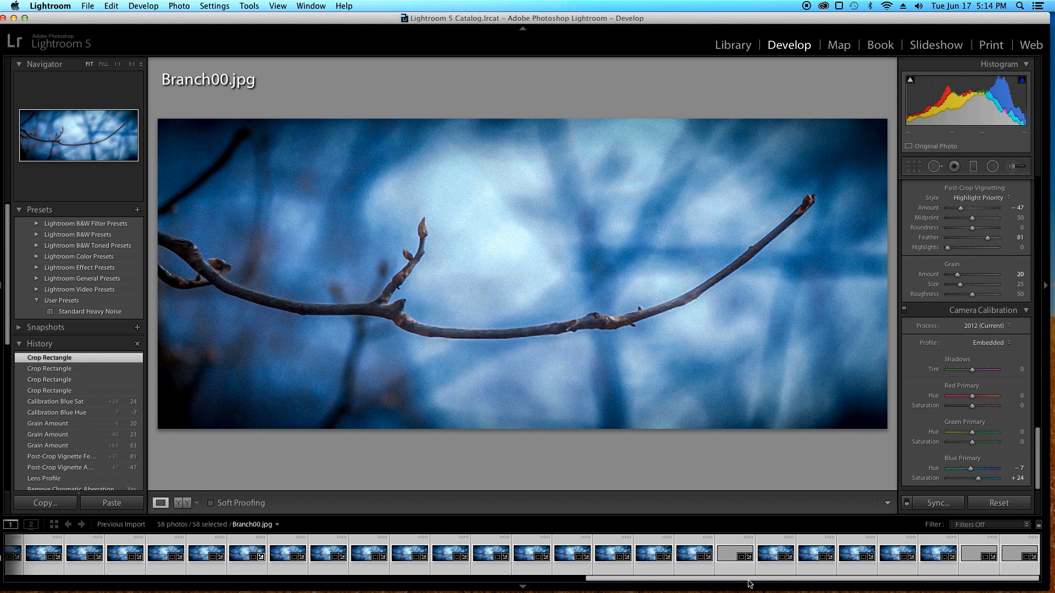
drag(744, 580, 134, 589)
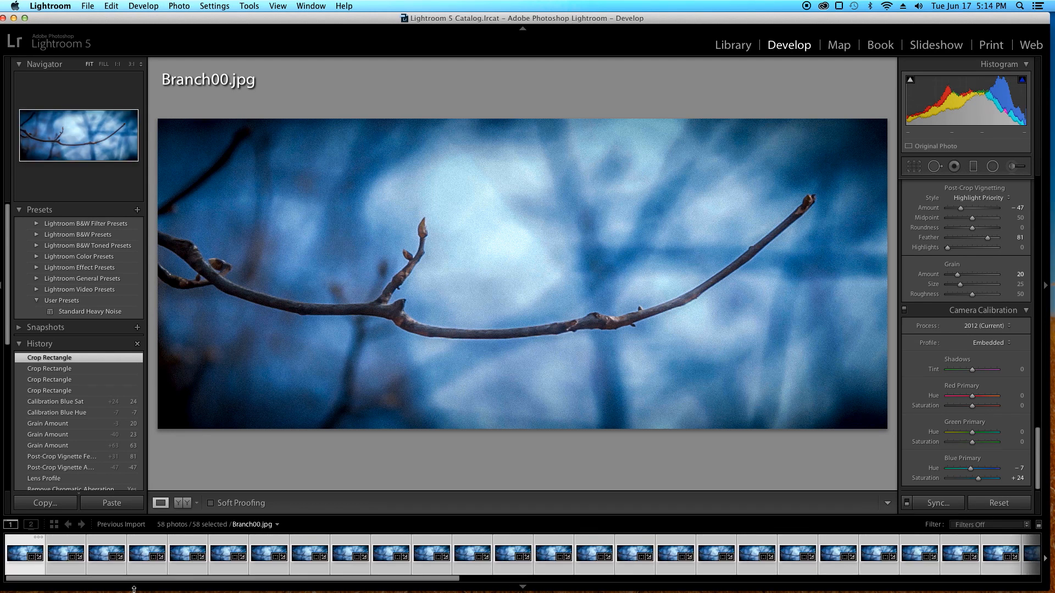
Step: Start exporting the 58 selected frames, with a new folder named Final Image Series inside Ep. 25 – Advanced Color Grading as the destination
click(87, 6)
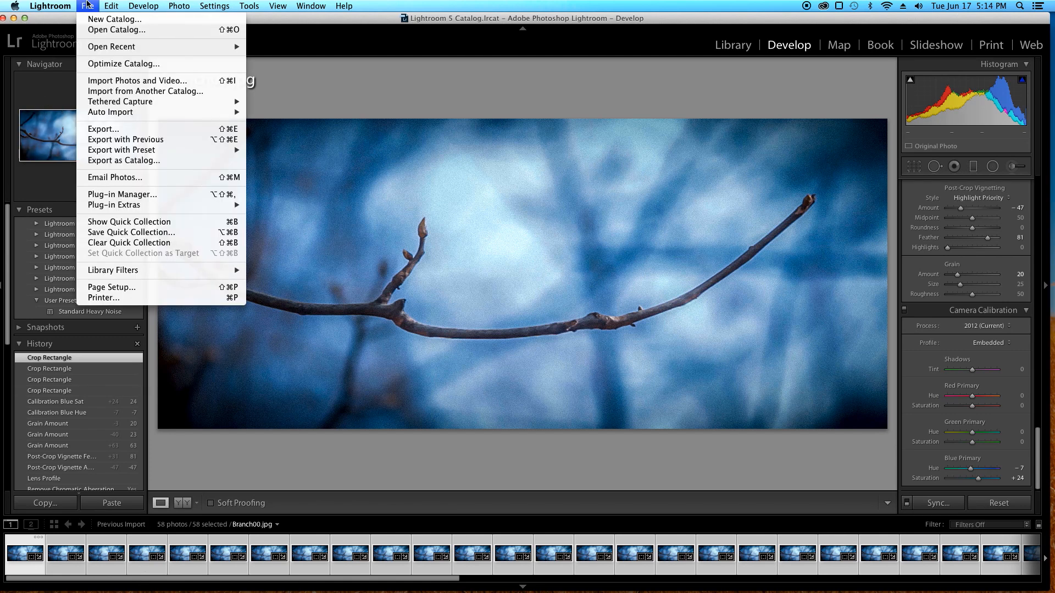
click(142, 129)
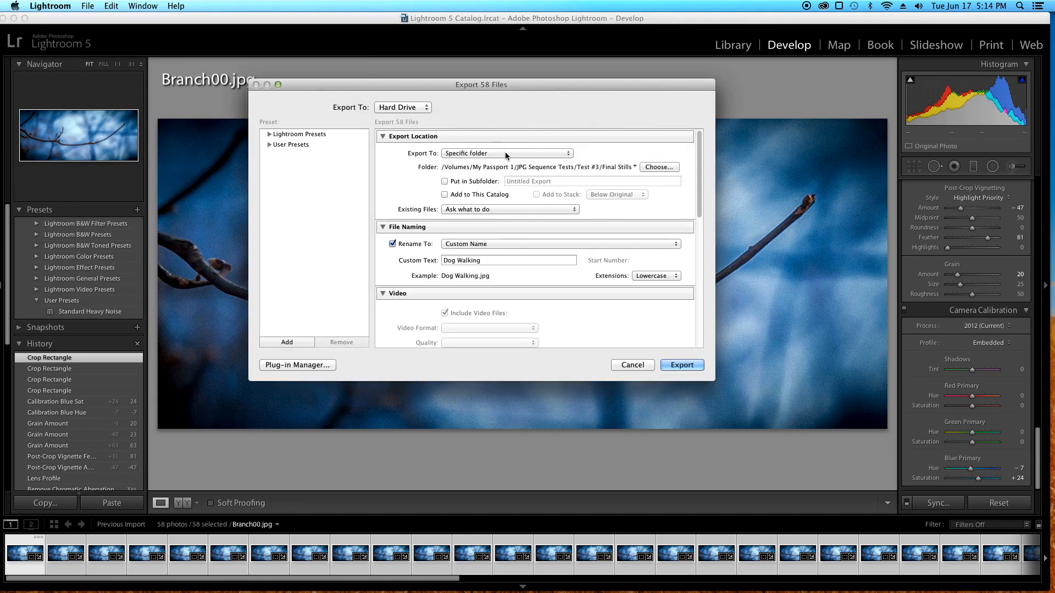
click(657, 167)
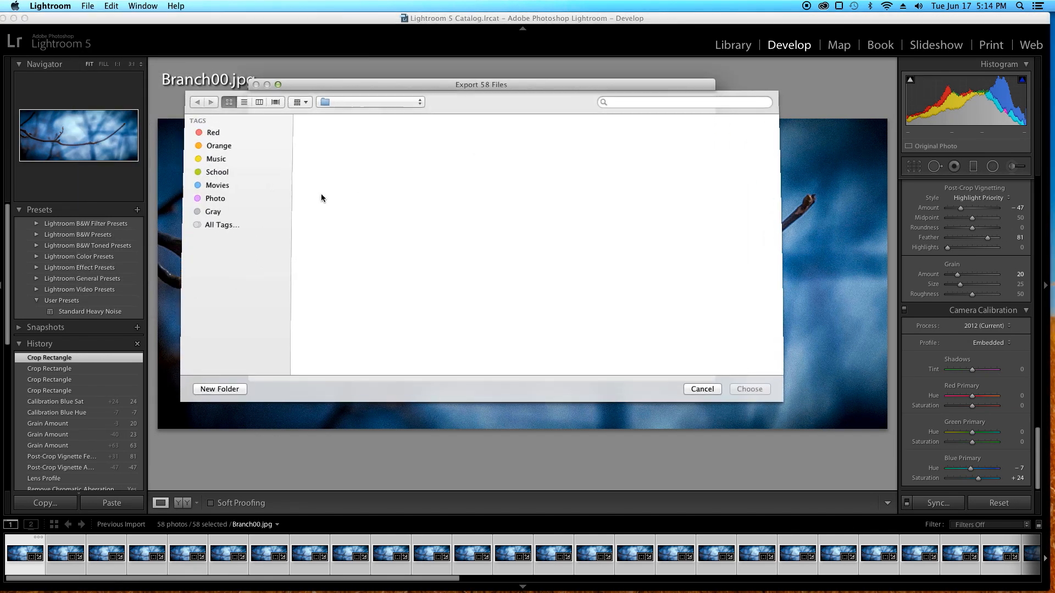
click(227, 182)
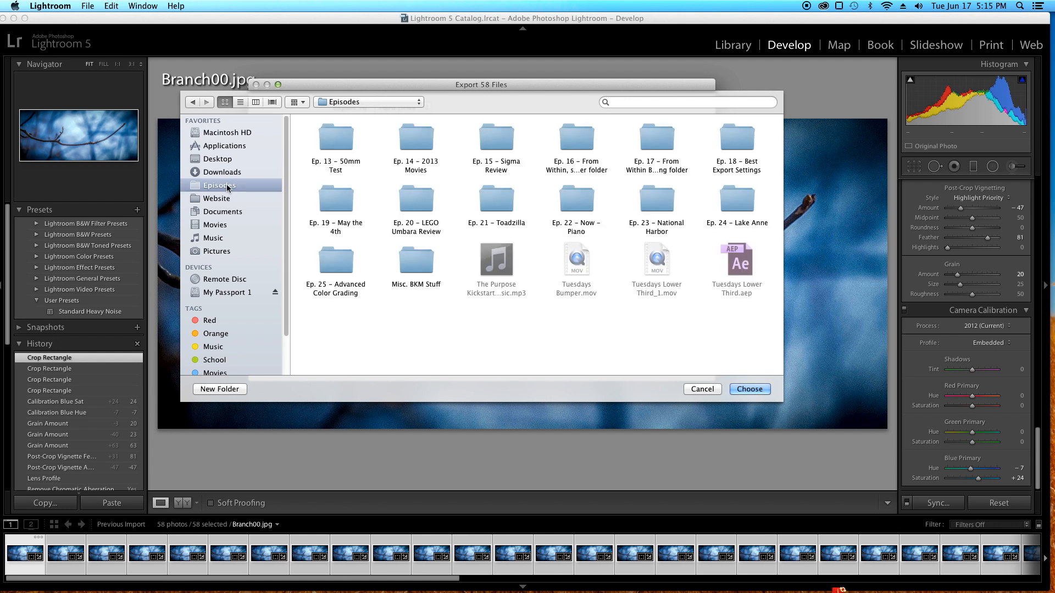
double_click(336, 260)
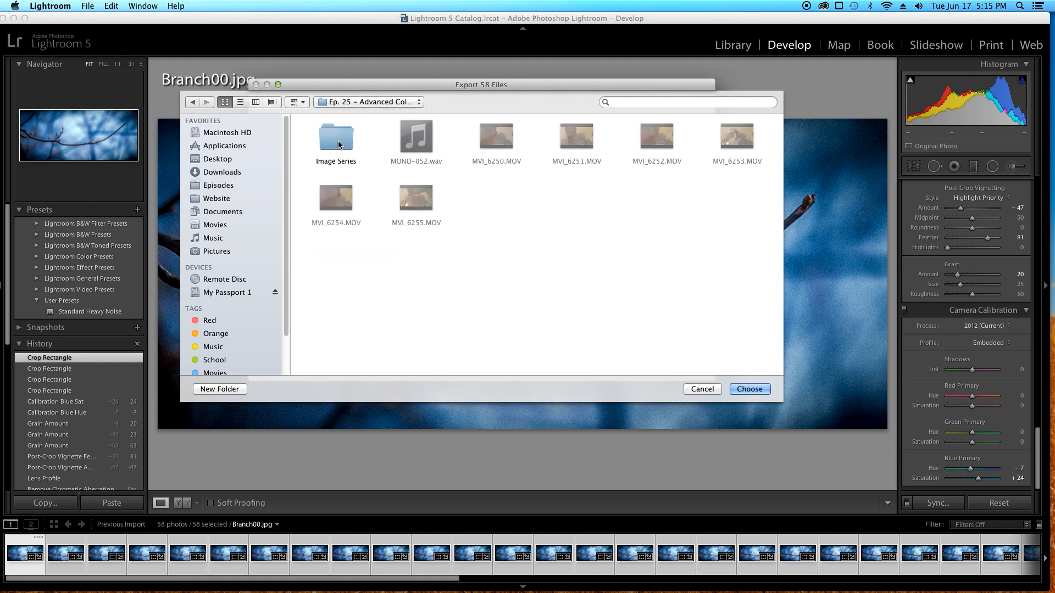
click(234, 389)
text(Final)
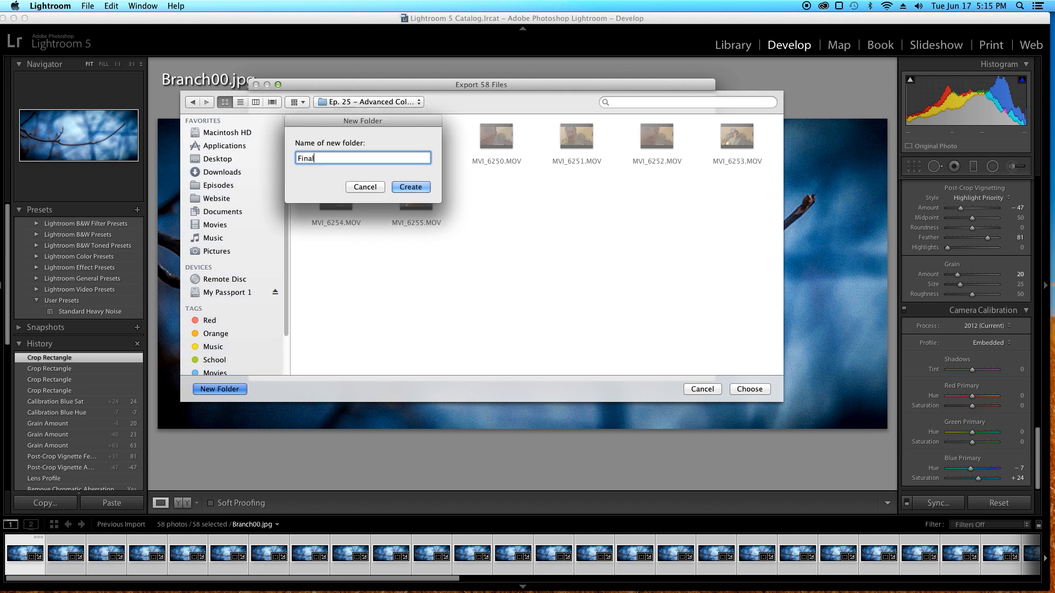
text( Image Series)
click(400, 190)
click(750, 389)
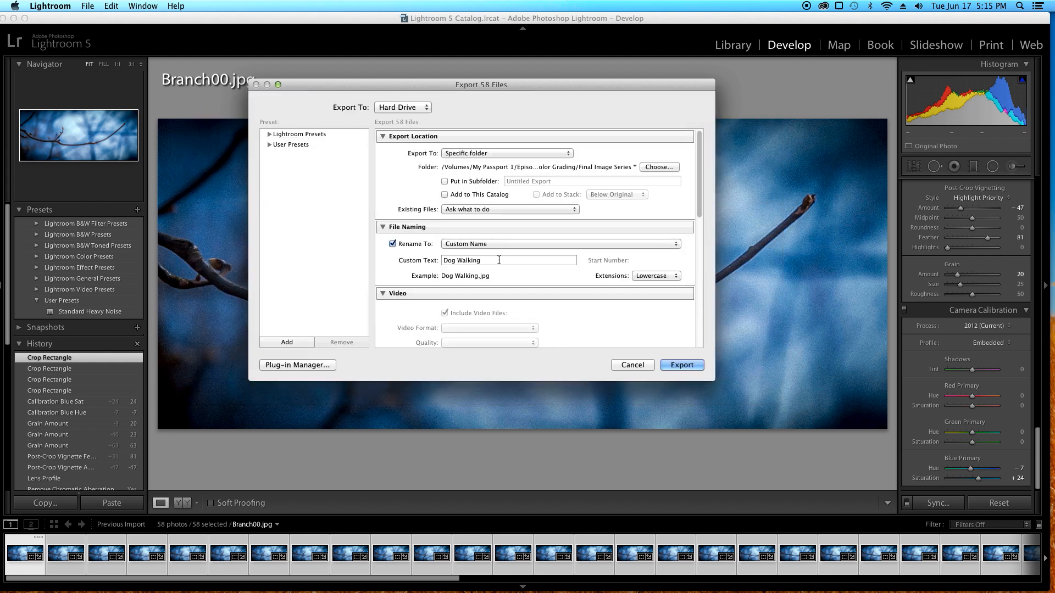
Step: Give the exported files the custom name Dark Branch and run the export
click(462, 246)
click(494, 244)
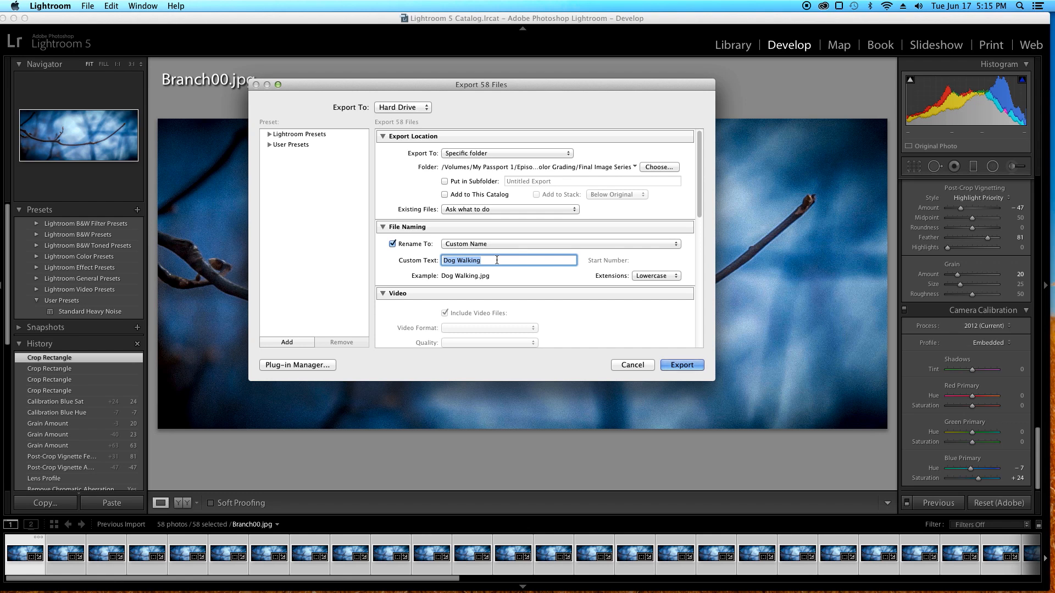
text(Dark Branch)
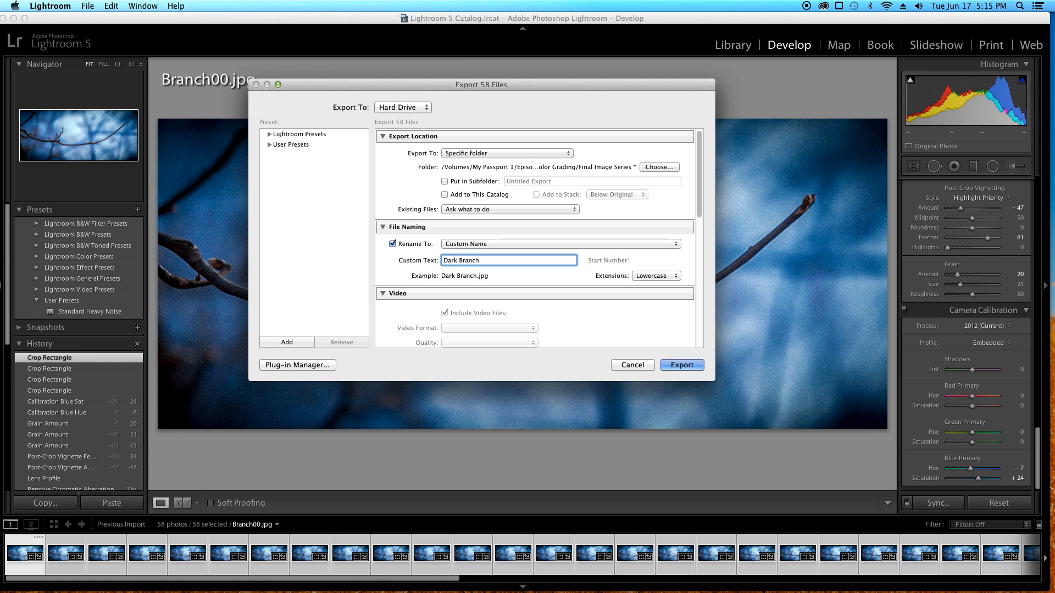
click(677, 366)
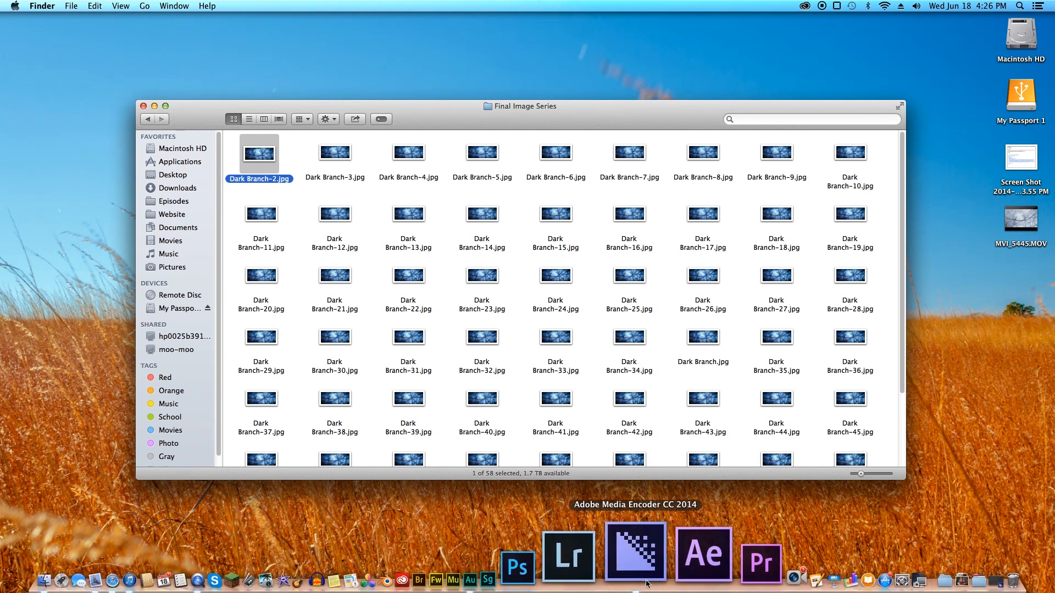
Step: Switch to Adobe Media Encoder CC 2014 and start adding a source from the Final Image Series folder to the queue
click(647, 582)
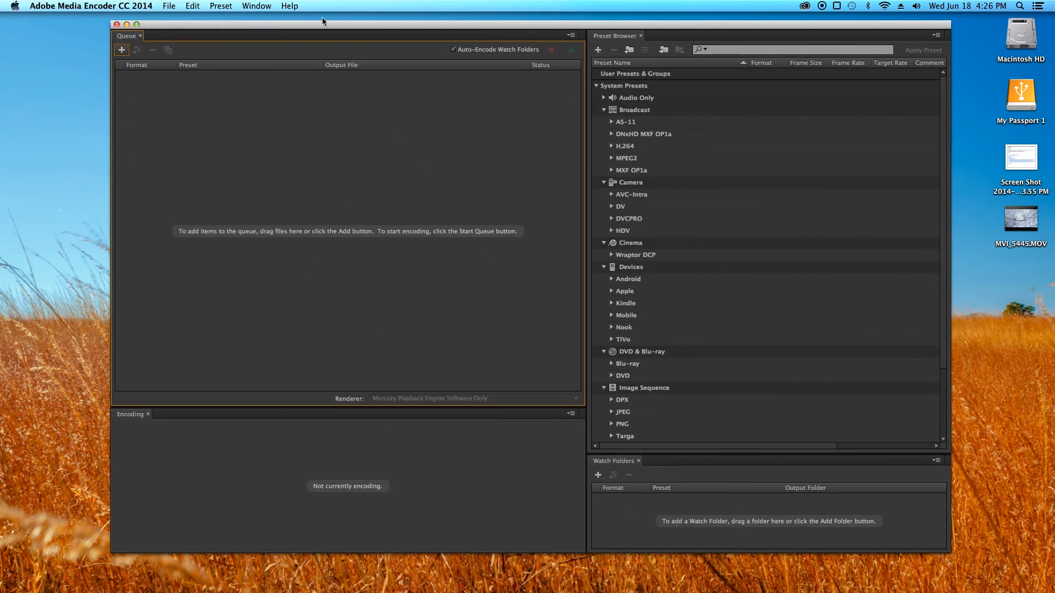
click(121, 53)
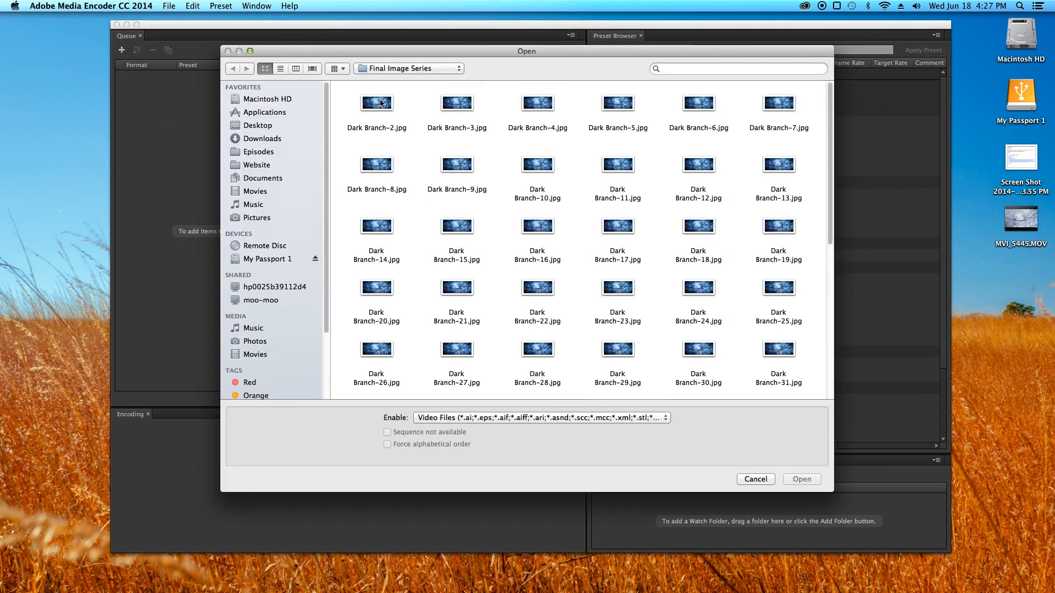
click(382, 107)
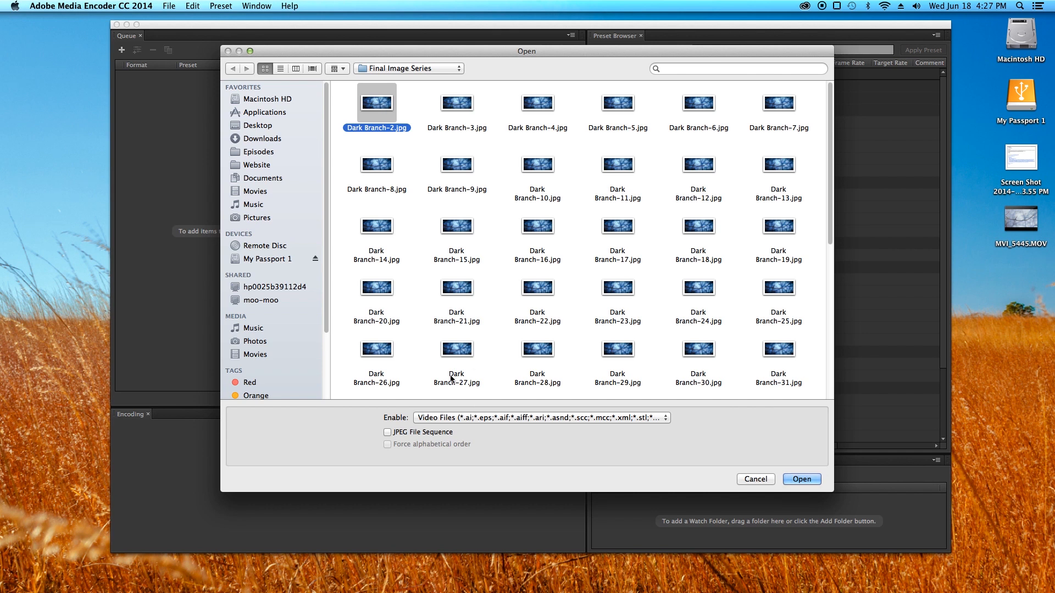
click(388, 433)
click(387, 433)
drag(348, 101, 834, 233)
click(387, 432)
click(387, 433)
click(414, 174)
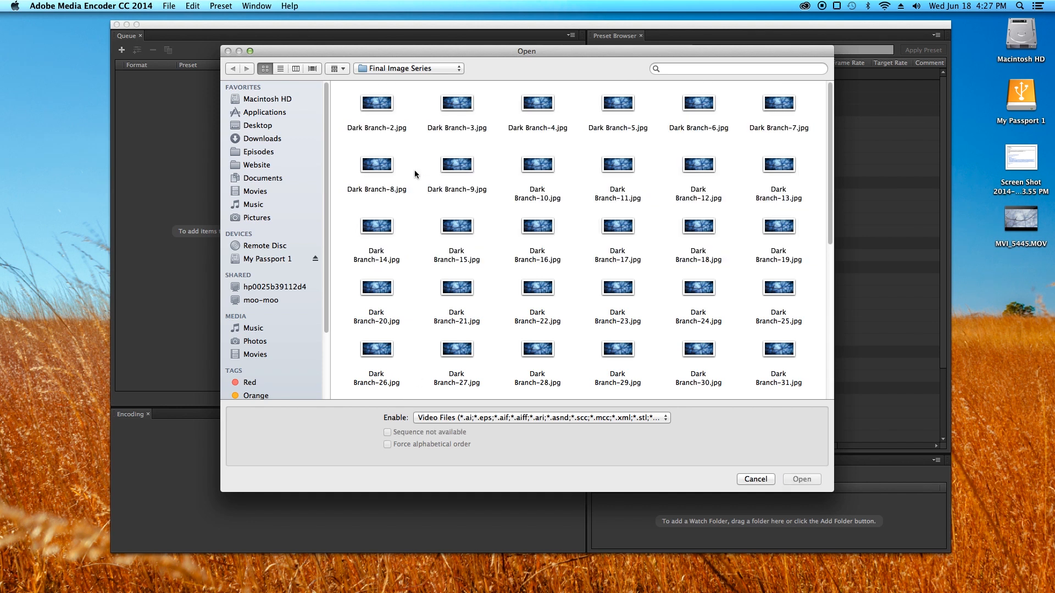
Step: Add Dark Branch-2.jpg through Dark Branch-58.jpg to the queue as a JPEG file sequence, leaving out Dark Branch.jpg
click(374, 110)
click(387, 432)
scroll(528, 373, down, 3)
scroll(528, 374, up, 3)
drag(339, 102, 797, 384)
super+click(620, 360)
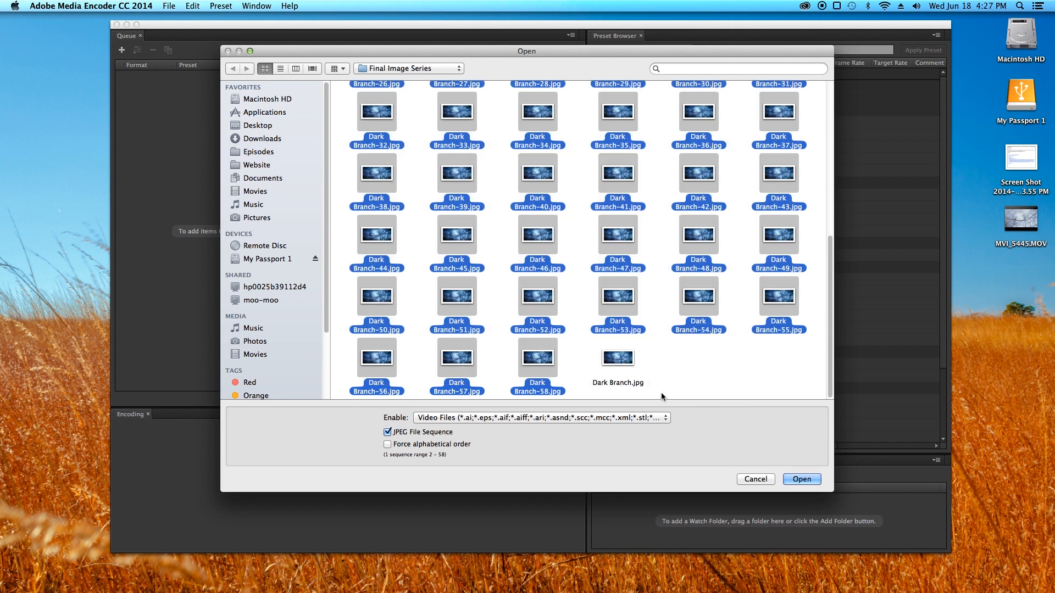
click(802, 480)
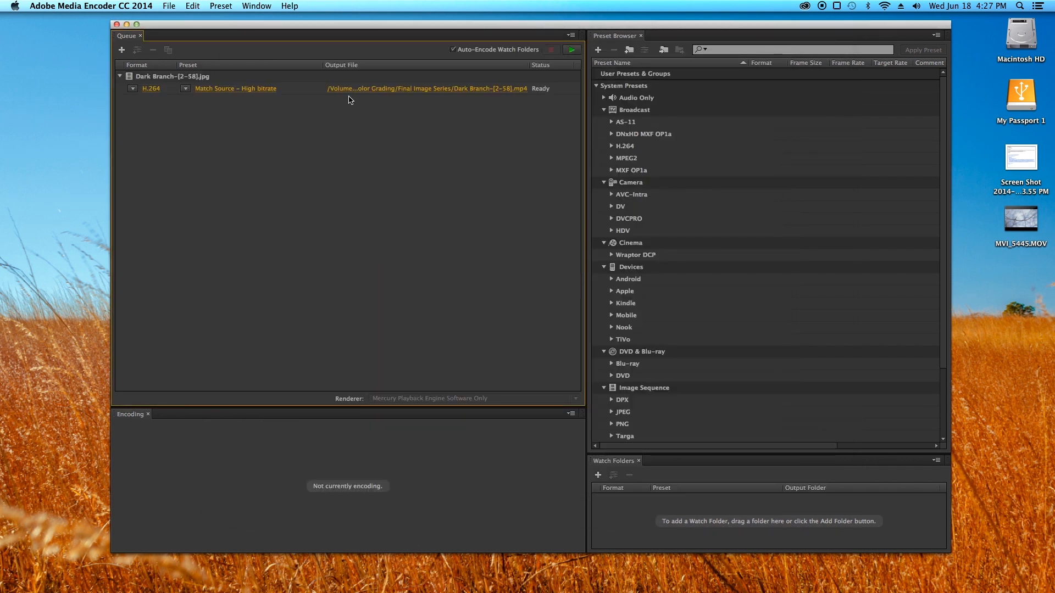
Step: Set the queued sequence's output file to Dark Branch Shot in the Ep. 25 – Advanced Color Grading folder
click(447, 89)
click(445, 130)
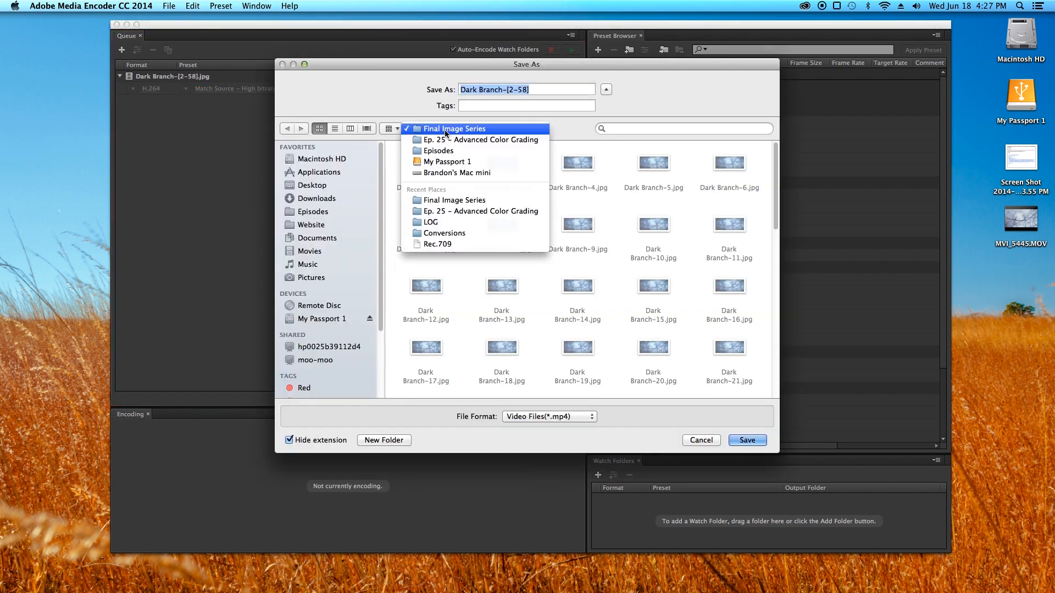
click(459, 140)
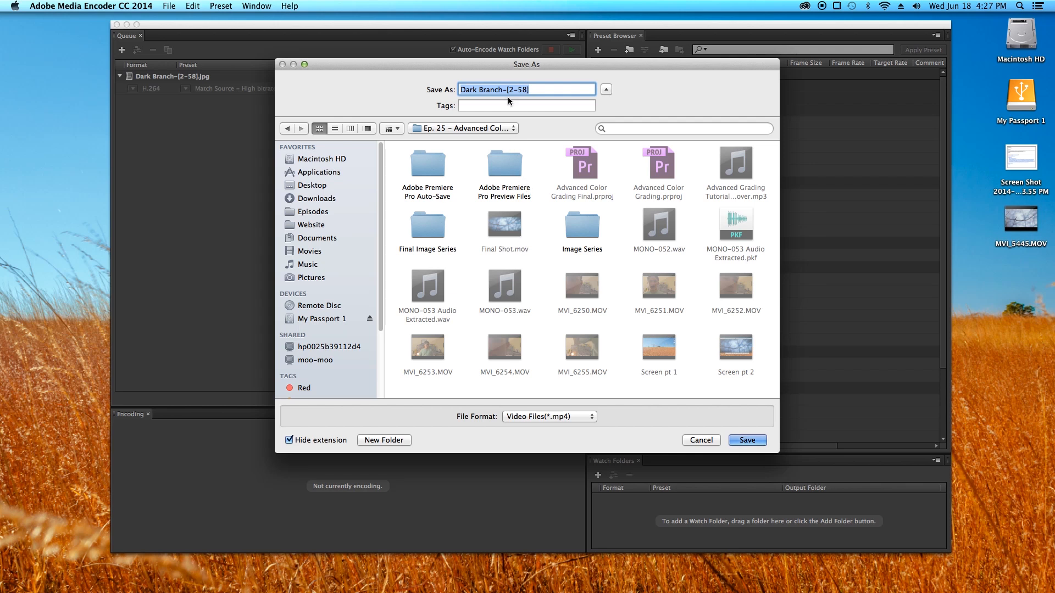
text(F)
key(BackSpace)
text(Da)
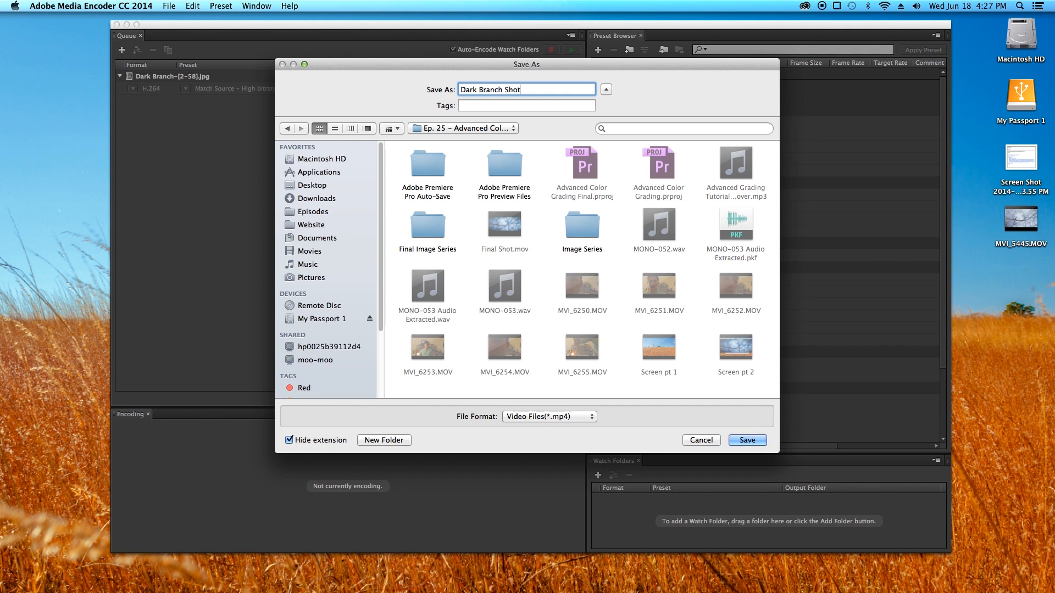
text(rk Branch Shot)
key(Return)
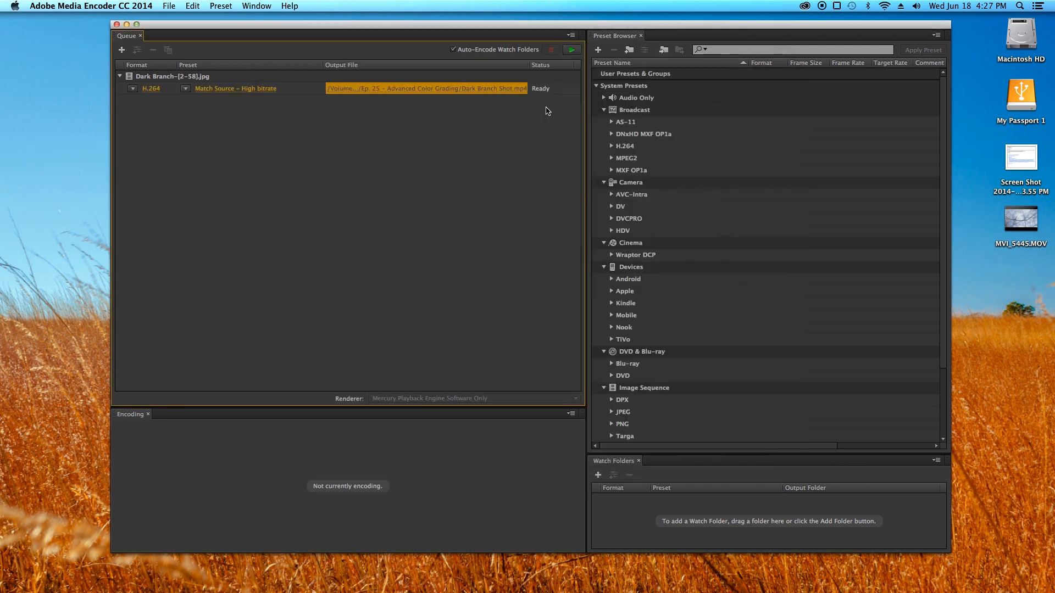
Step: Set the sequence's export format to QuickTime with the Apple ProRes 422 (LT) video codec
click(152, 92)
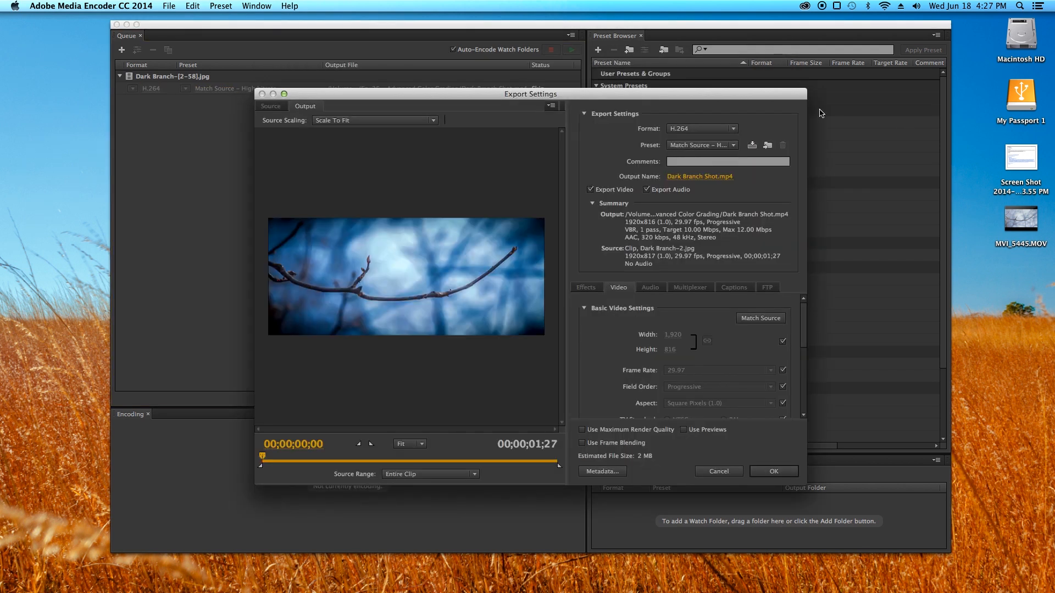
click(724, 133)
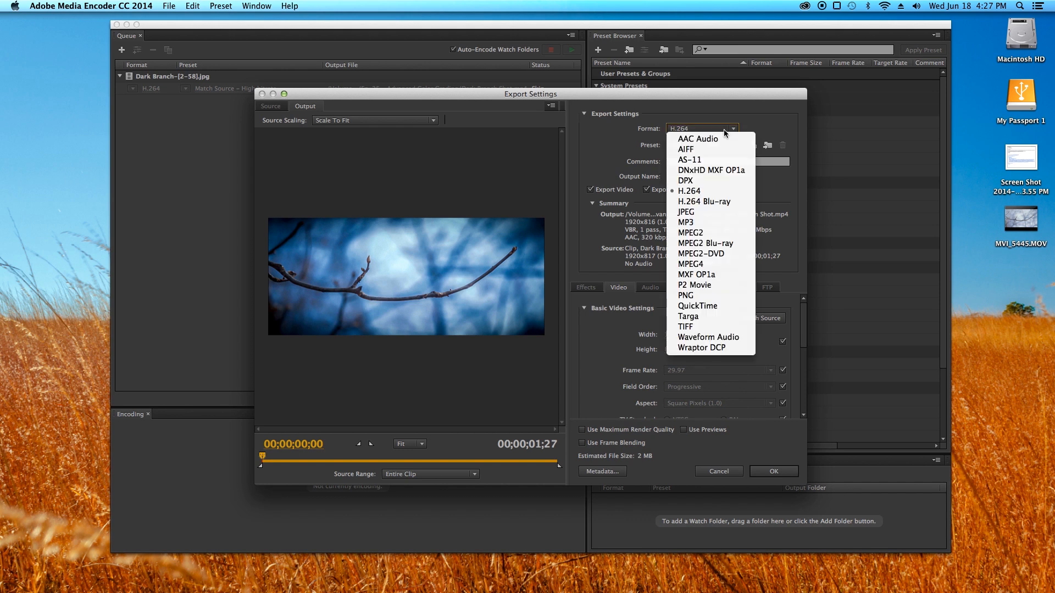
click(712, 305)
click(694, 145)
click(610, 165)
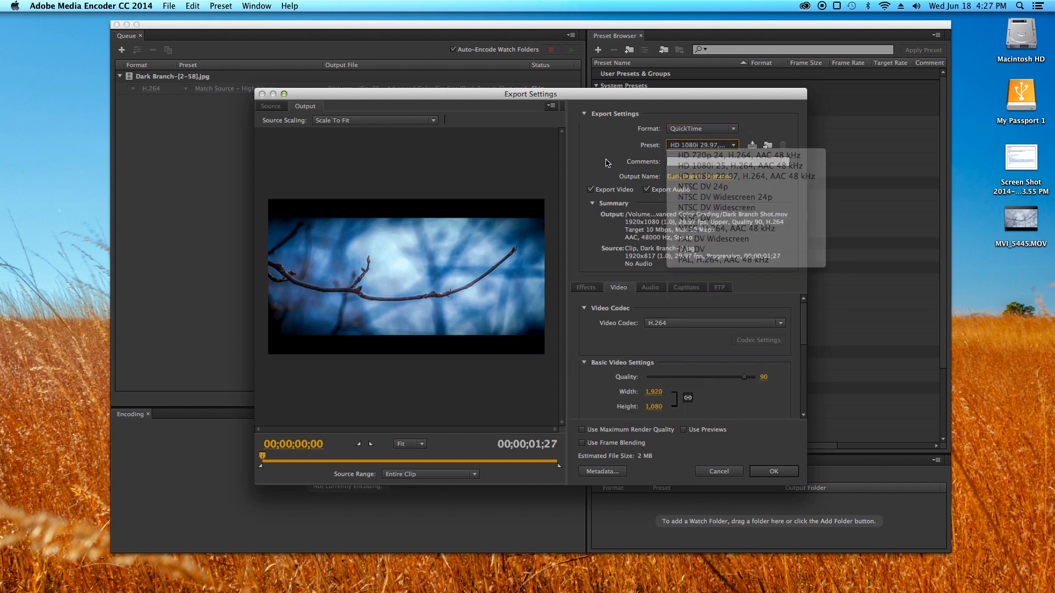
click(691, 321)
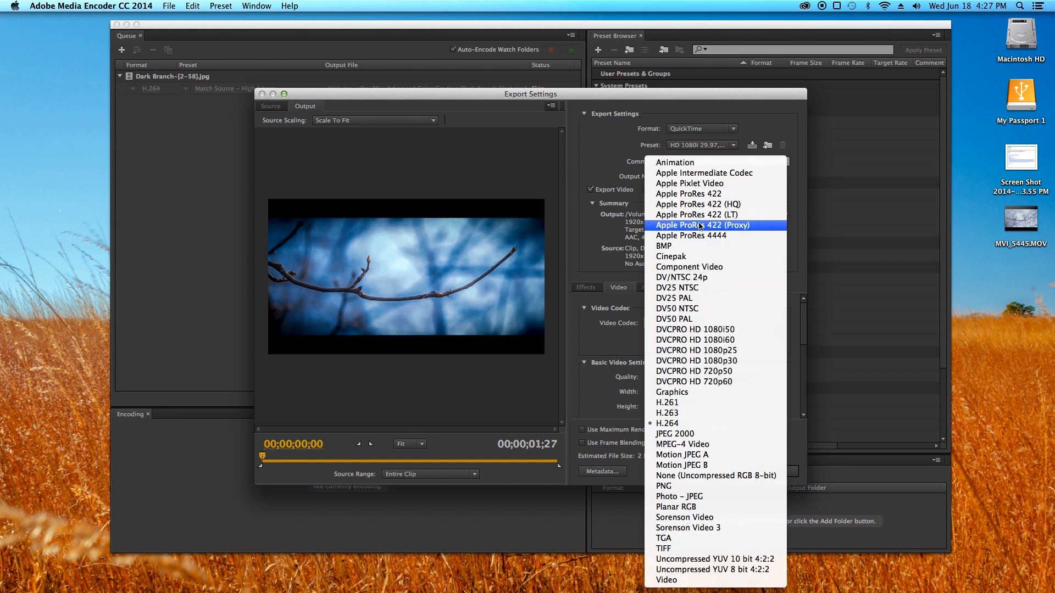
click(752, 216)
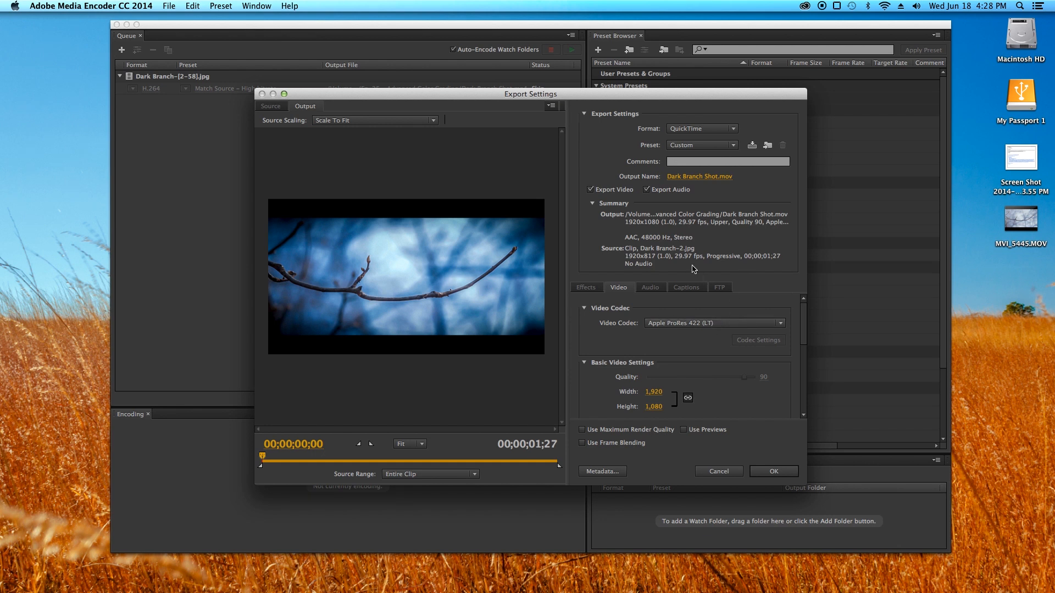
Step: Set the export's frame rate to 23.976 and field order to Progressive, accept the settings, and start encoding the queue
scroll(680, 382, down, 3)
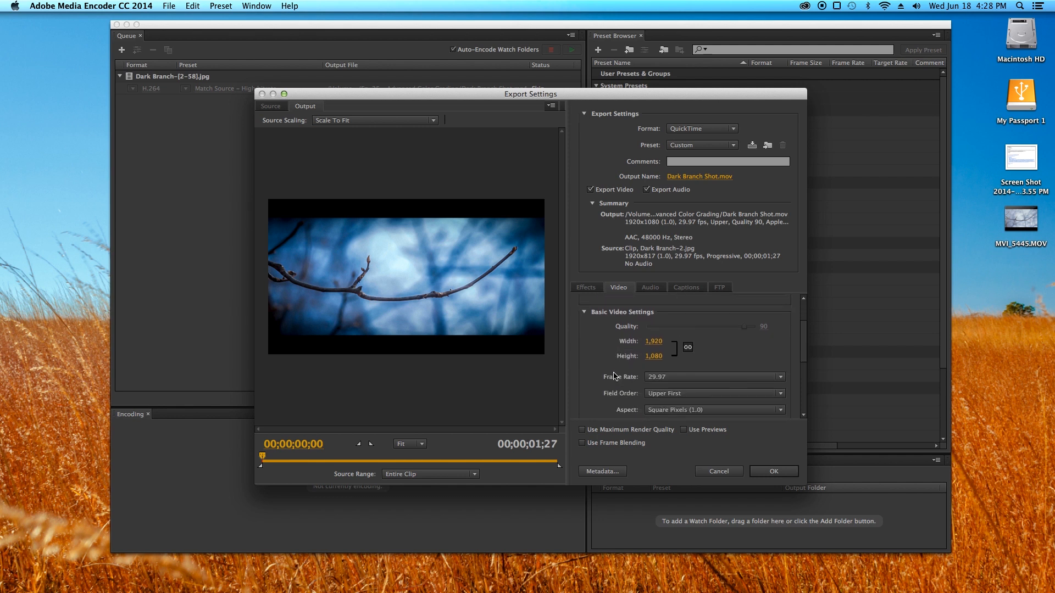
click(680, 365)
click(675, 479)
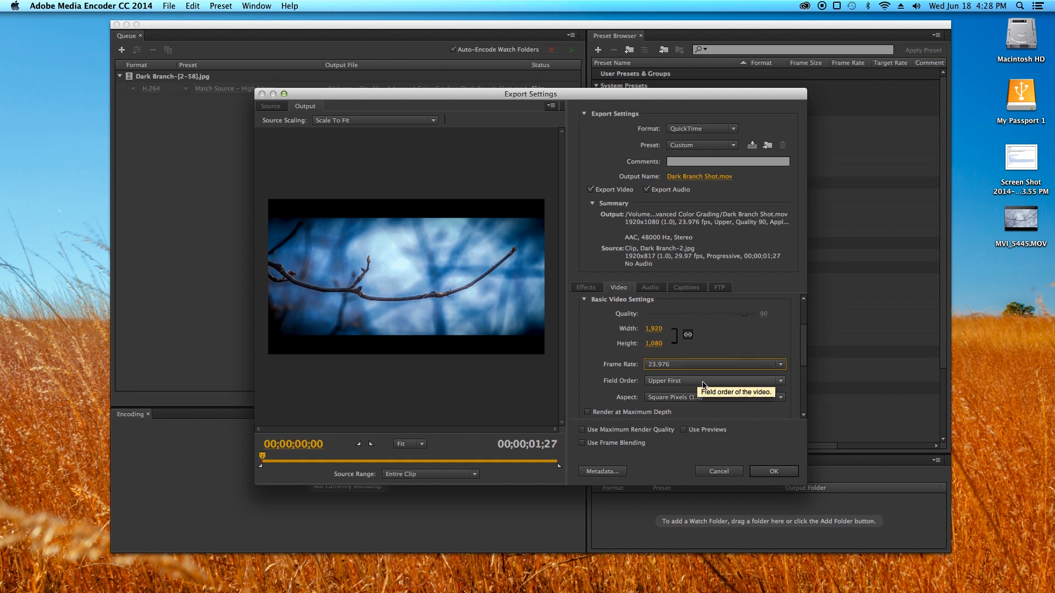
click(706, 381)
click(705, 393)
click(696, 381)
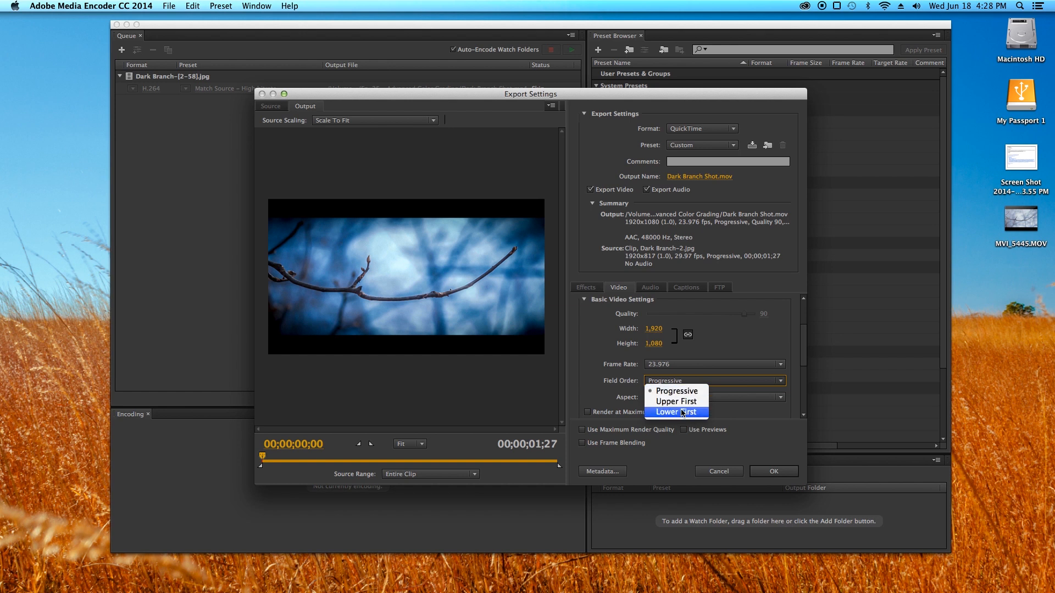
click(682, 391)
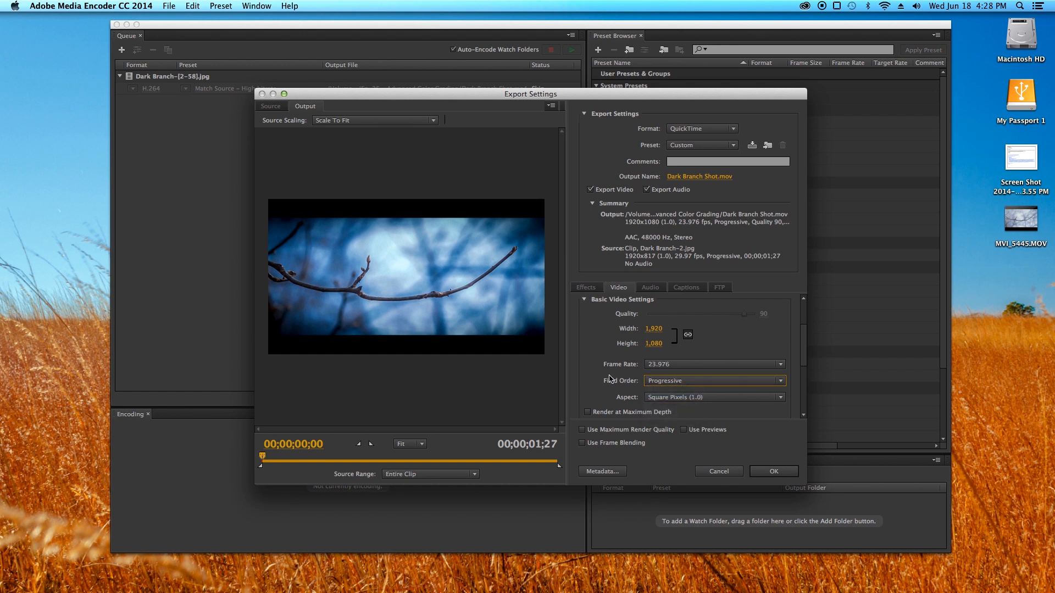
scroll(595, 359, down, 2)
scroll(621, 367, up, 5)
click(774, 471)
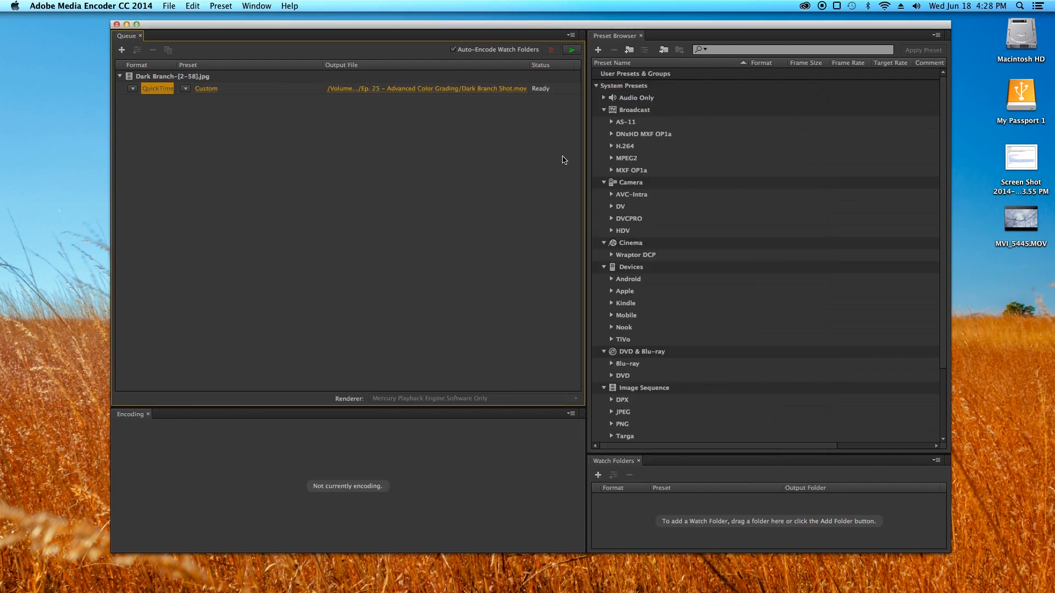
click(571, 49)
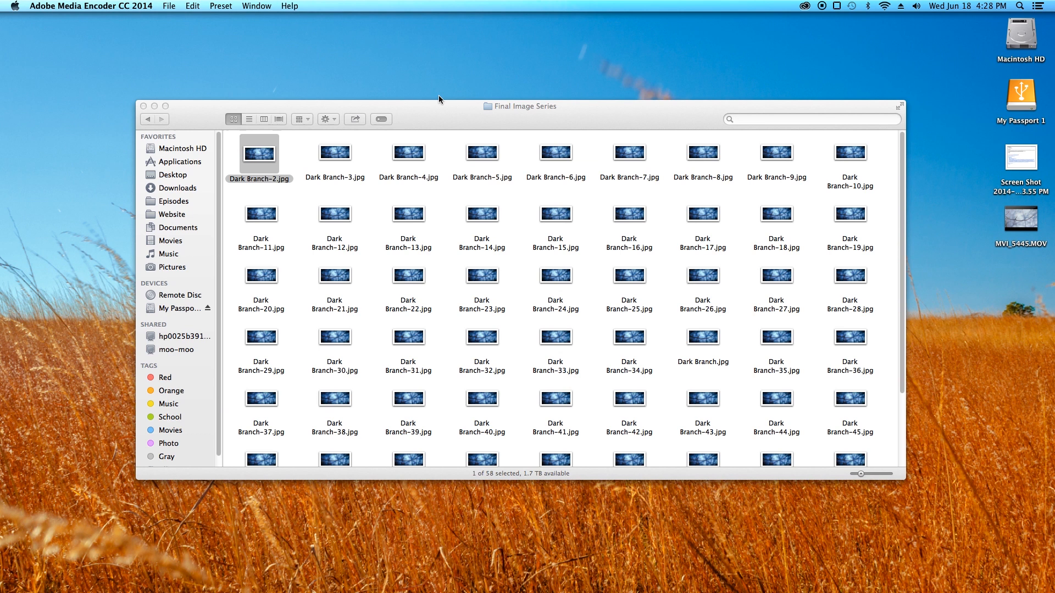
Step: Switch to Finder, go to the Ep. 25 – Advanced Color Grading folder in Episodes, and open Dark Branch Shot.mov for viewing
click(439, 117)
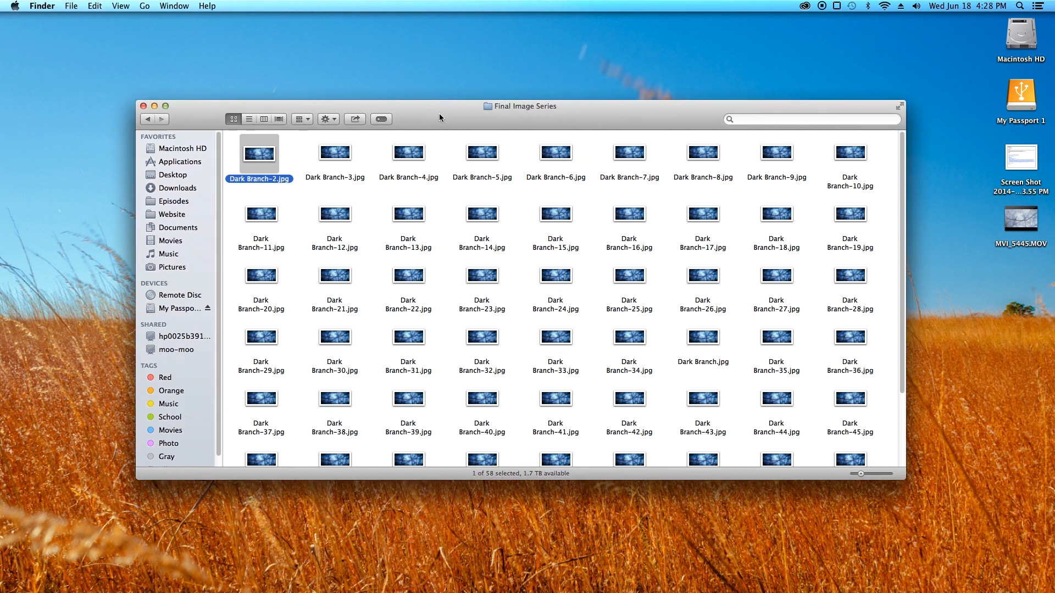
click(212, 201)
double_click(490, 214)
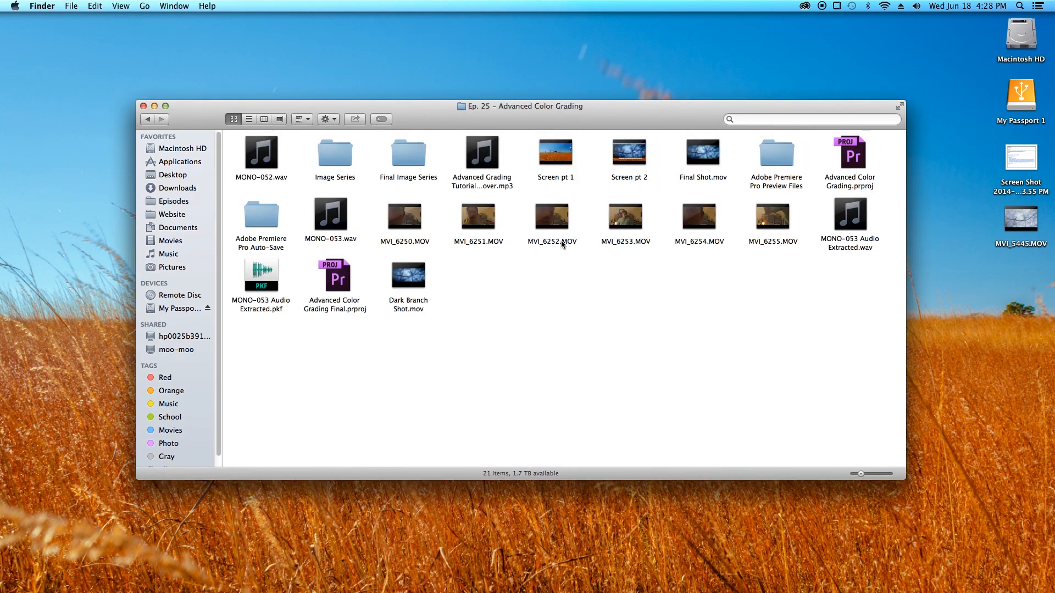
double_click(413, 291)
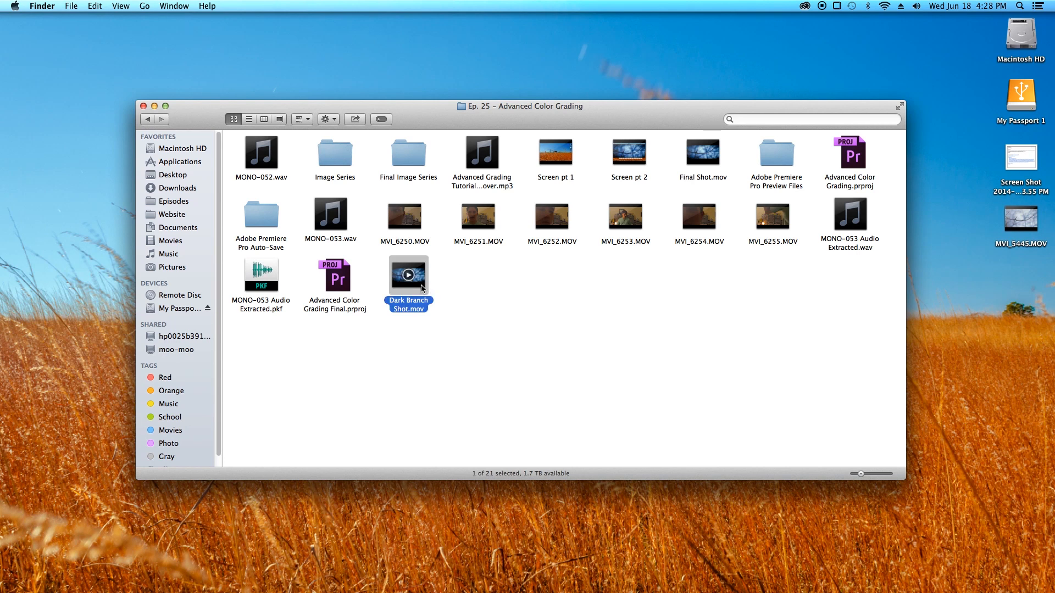